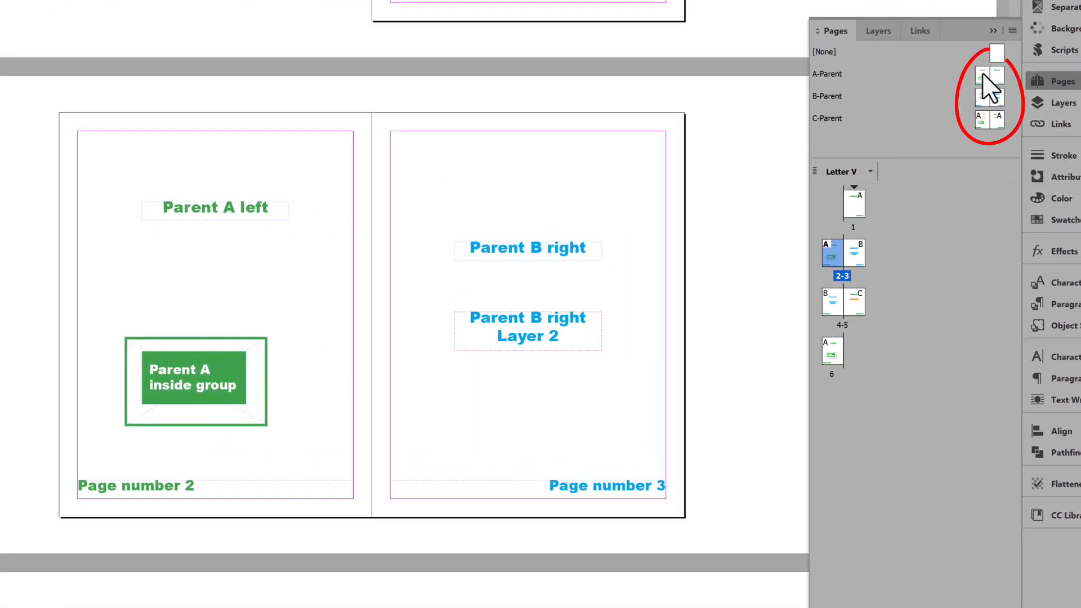
- Review the A-Parent, B-Parent and C-Parent spreads one after another, and select the Parent C right text frame
double_click(982, 75)
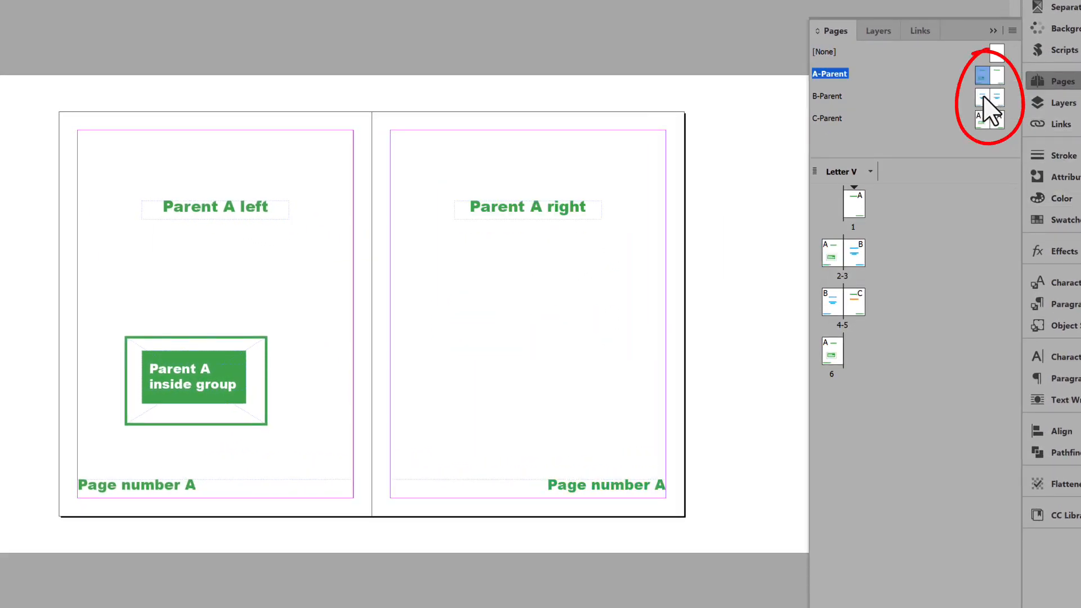
double_click(981, 97)
double_click(980, 120)
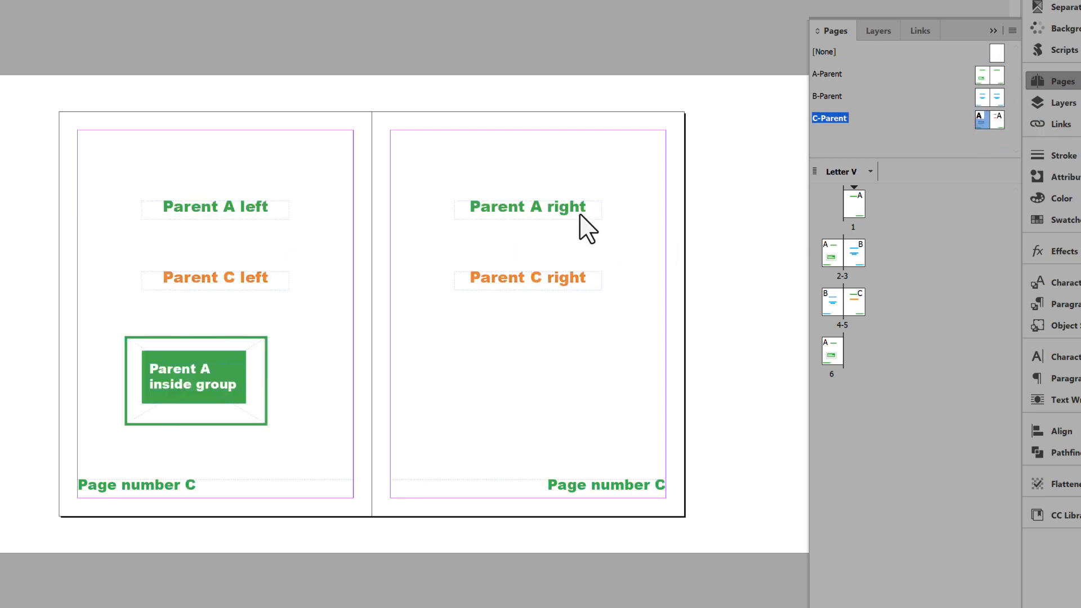
click(565, 280)
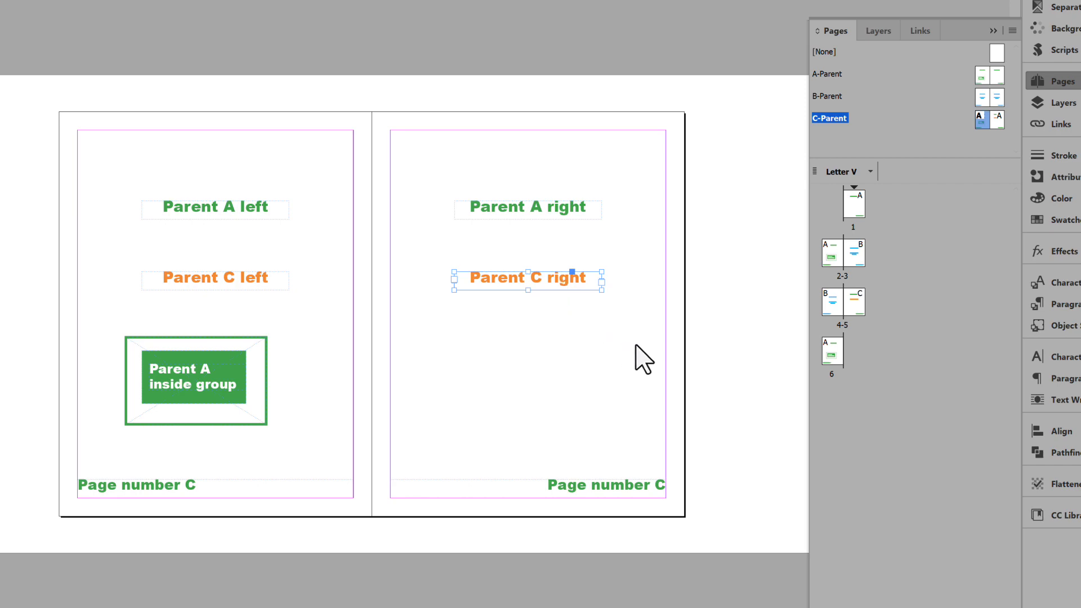
- Go to page 1 and look through the document pages to see which parent items appear on each
click(861, 206)
double_click(860, 206)
scroll(657, 266, down, 6)
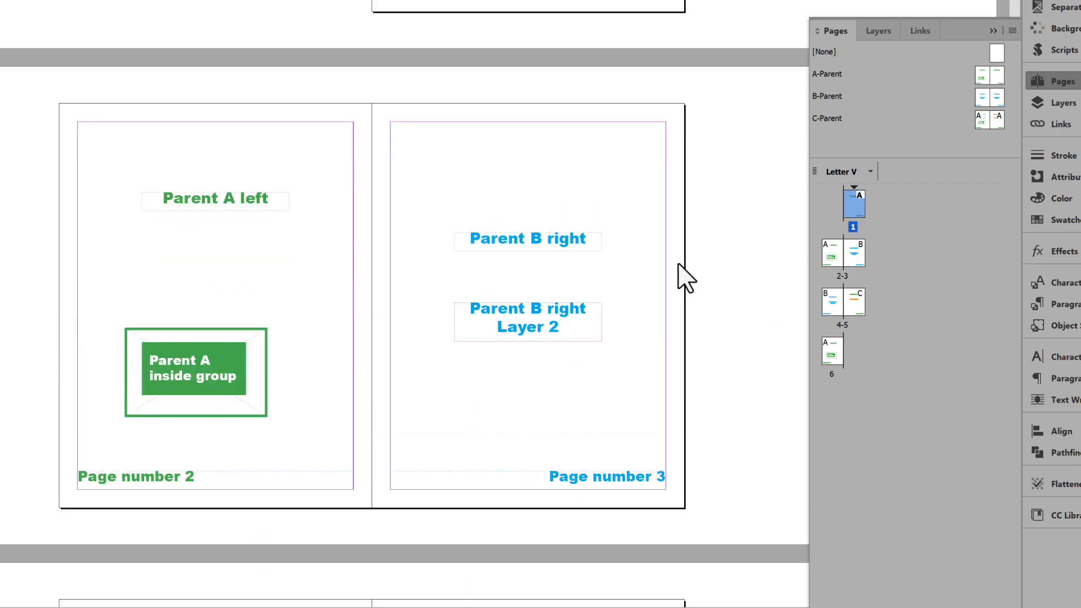
scroll(686, 270, down, 10)
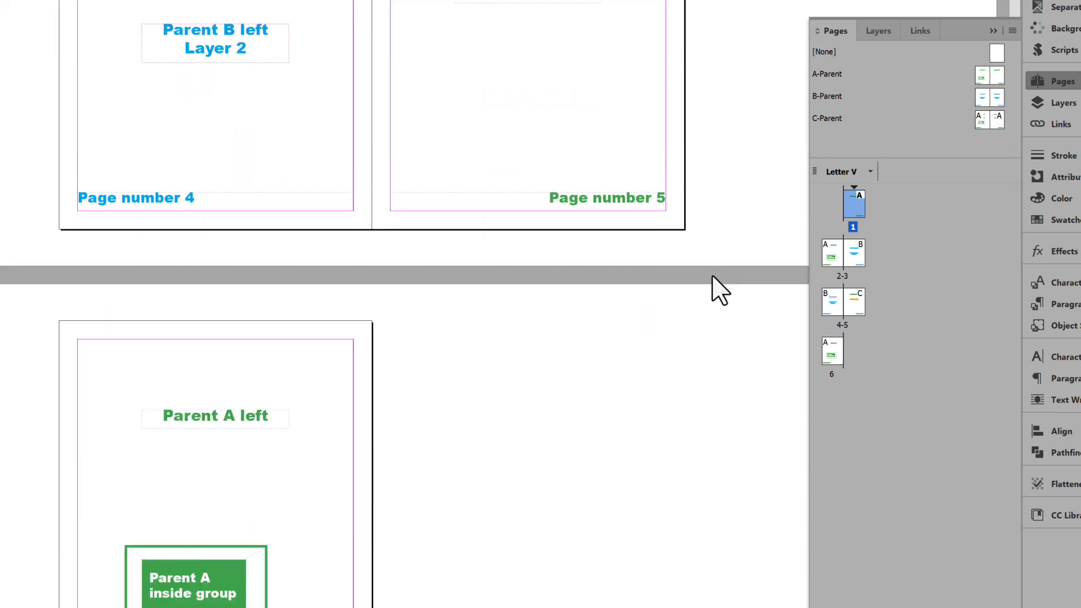
scroll(712, 277, up, 10)
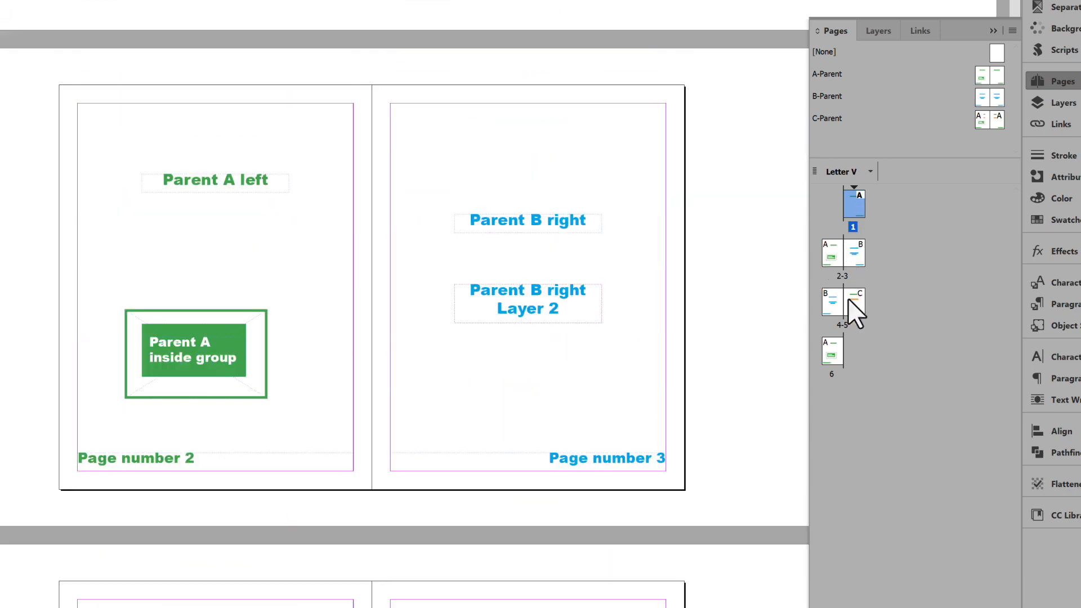
- Select all document pages and check the built-in override command for parent page items without running it
shift+click(835, 357)
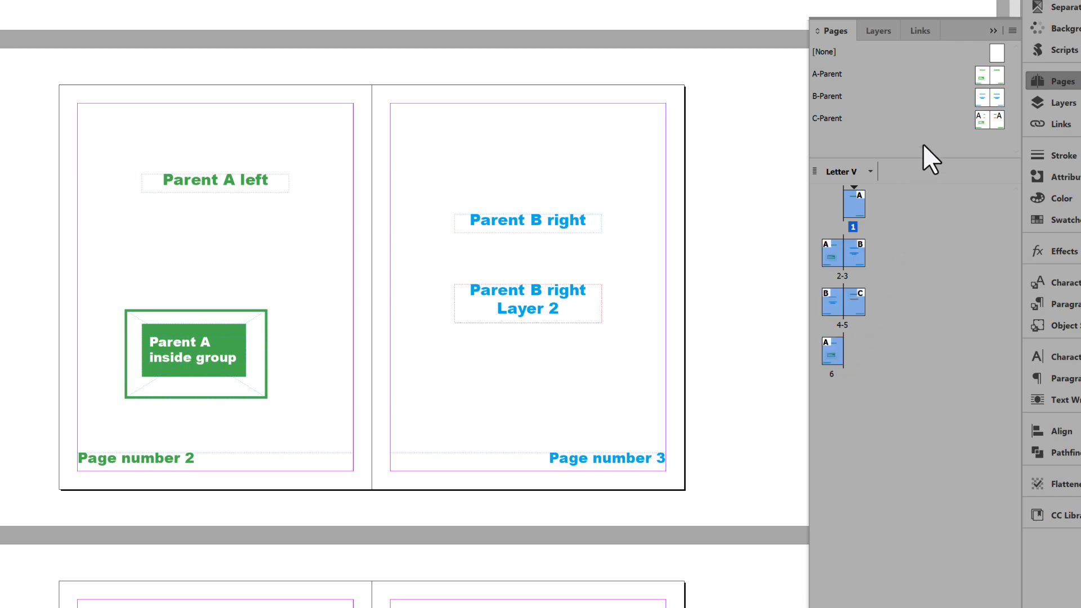
click(1011, 32)
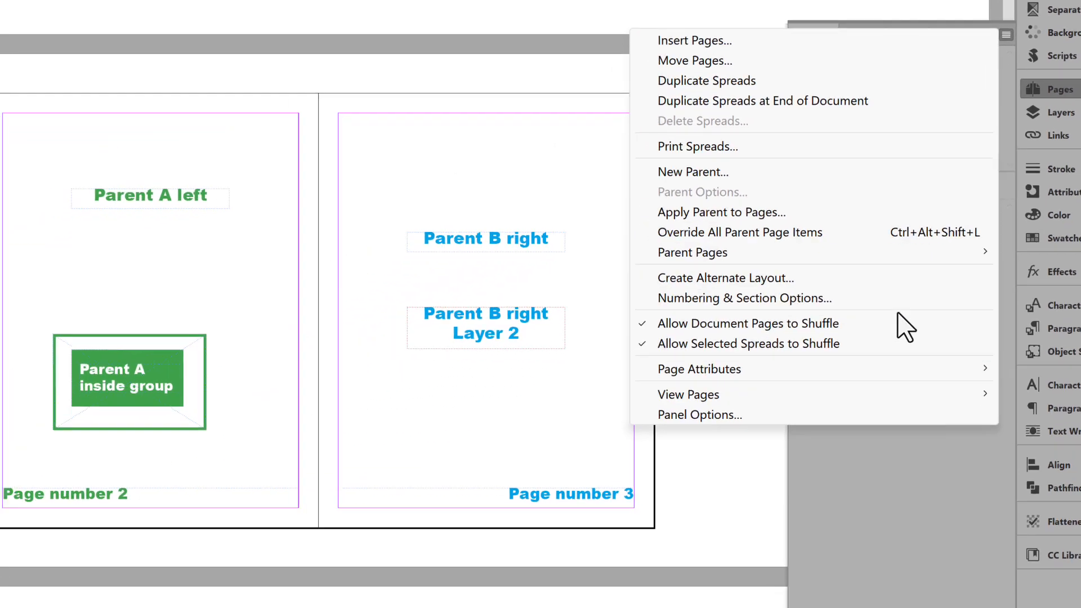
click(888, 467)
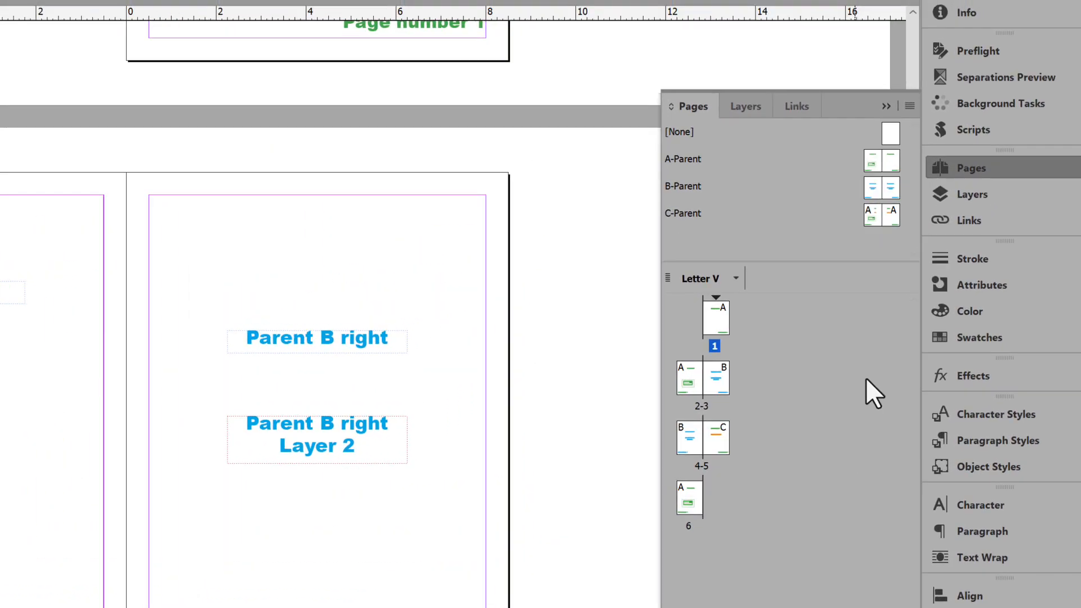
- Run the Override Parent Pages.jsx script for all parent pages and all layers, with both extra options off
click(975, 140)
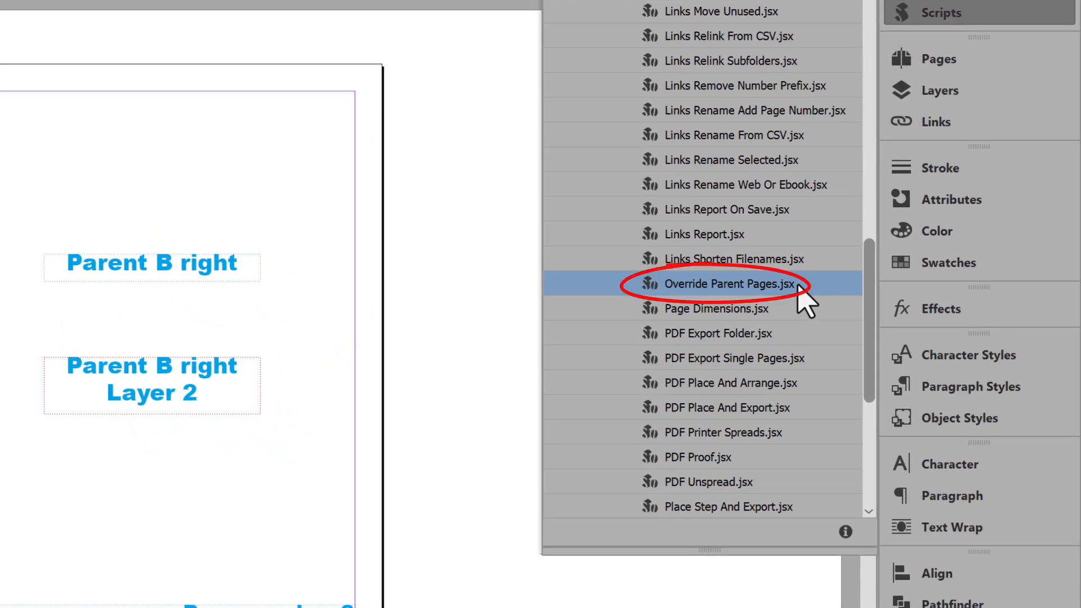
double_click(798, 285)
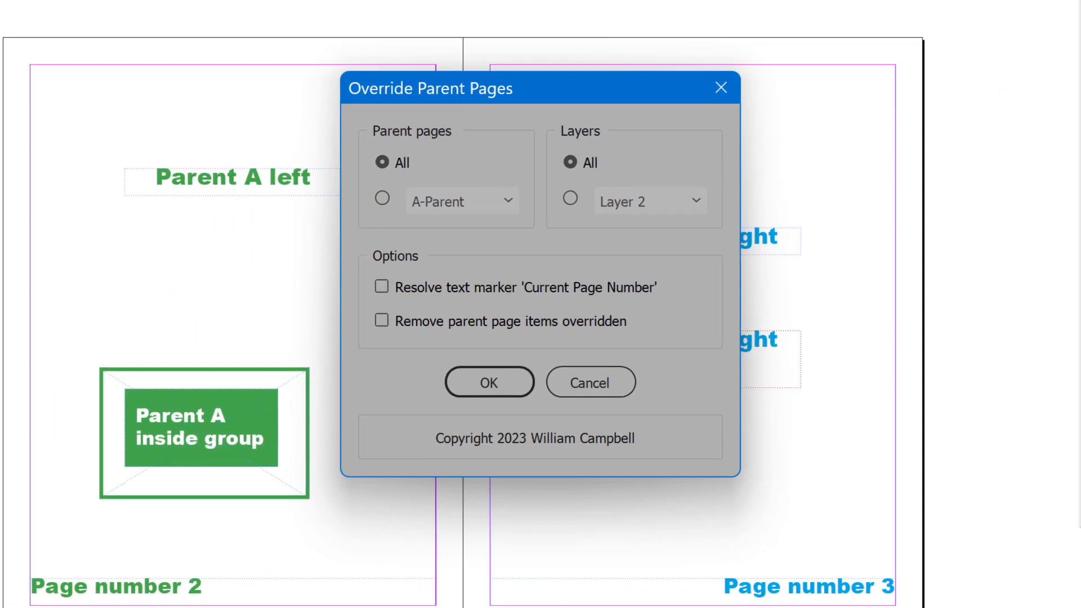
click(508, 379)
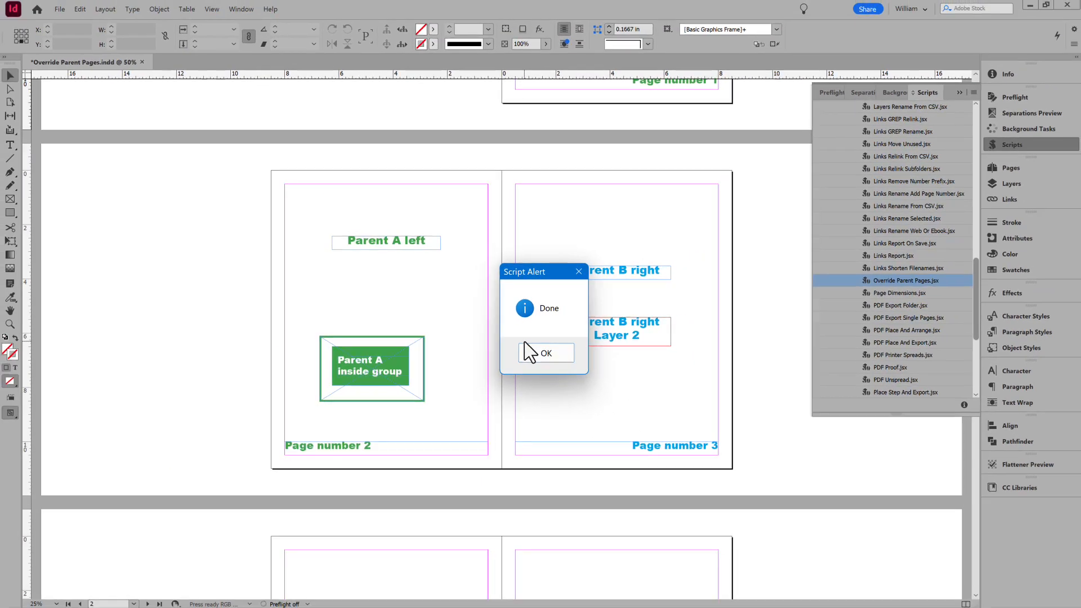
click(550, 405)
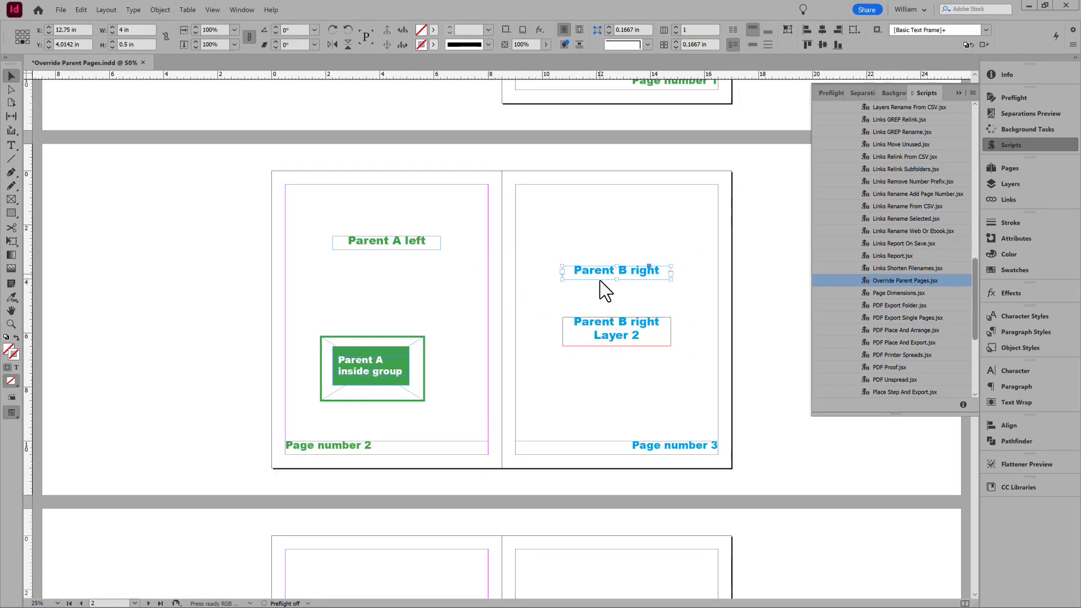
- Check that the Parent A and Parent B items and page number on pages 2-3 are selectable, and deselect everything
click(609, 345)
click(419, 365)
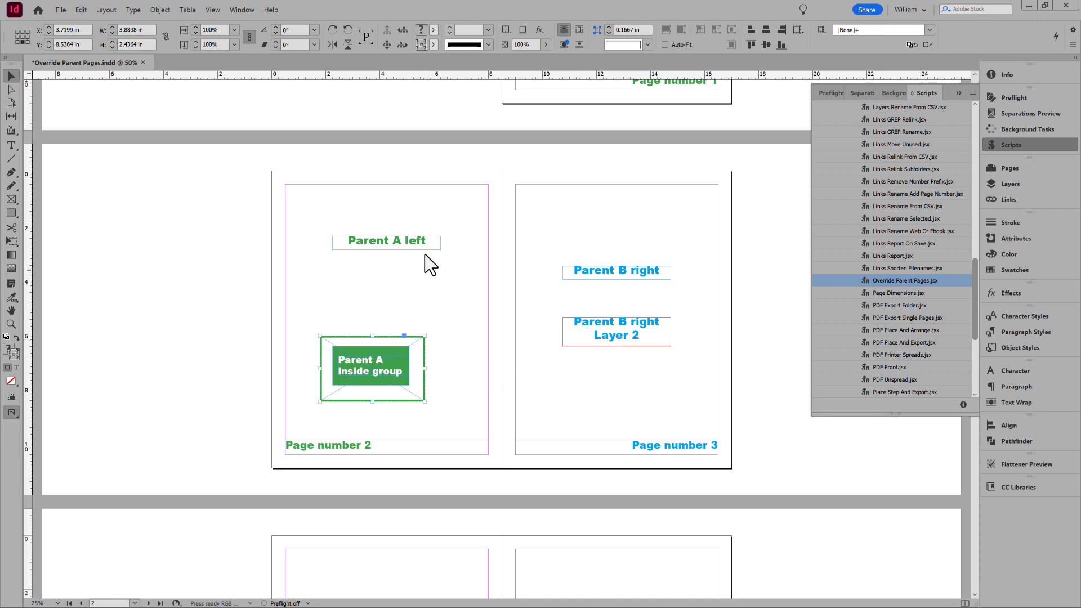
click(423, 242)
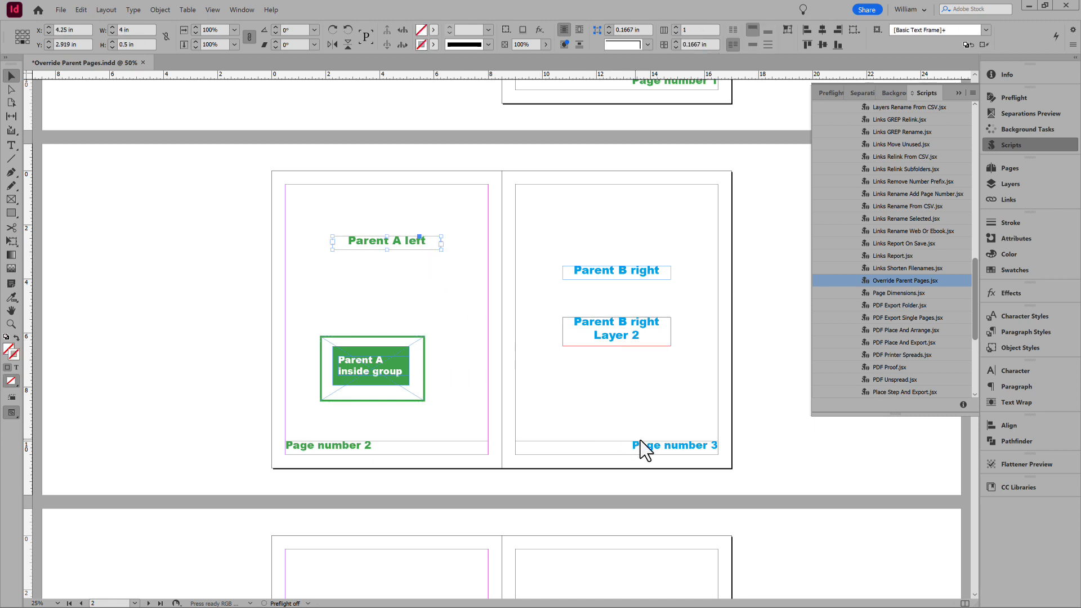
click(667, 447)
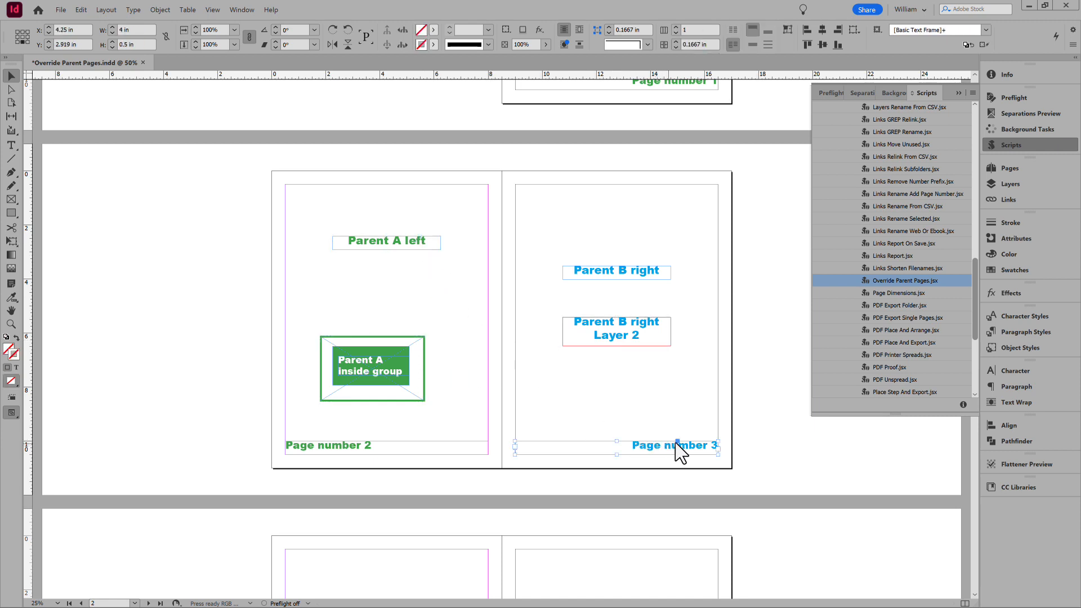
click(785, 391)
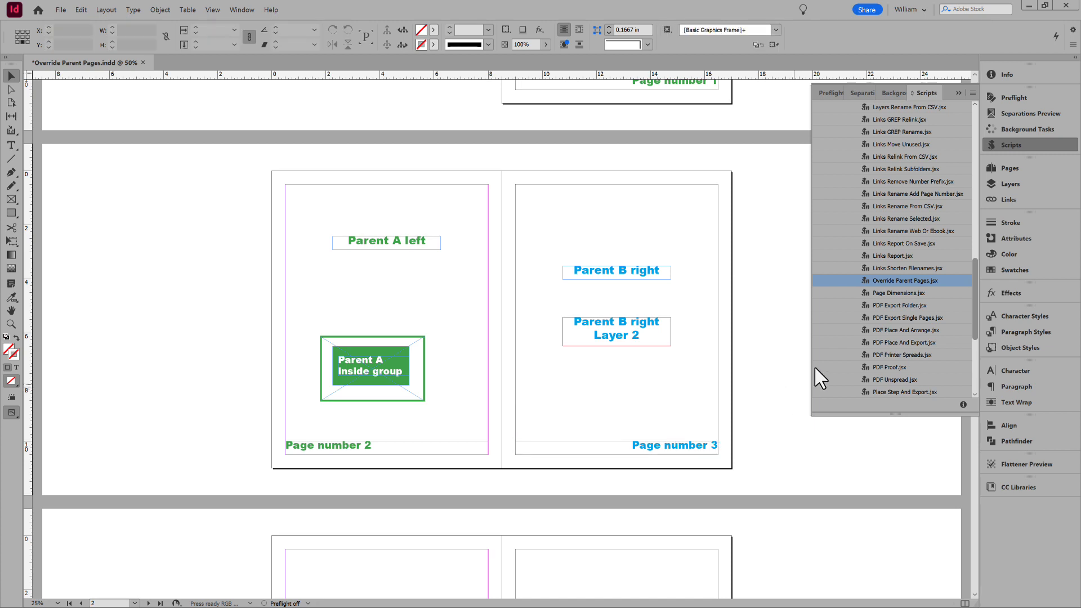
- Open the C-Parent spread and check the selectability of its Parent A right, Parent A left and grouped items
click(1009, 169)
double_click(955, 197)
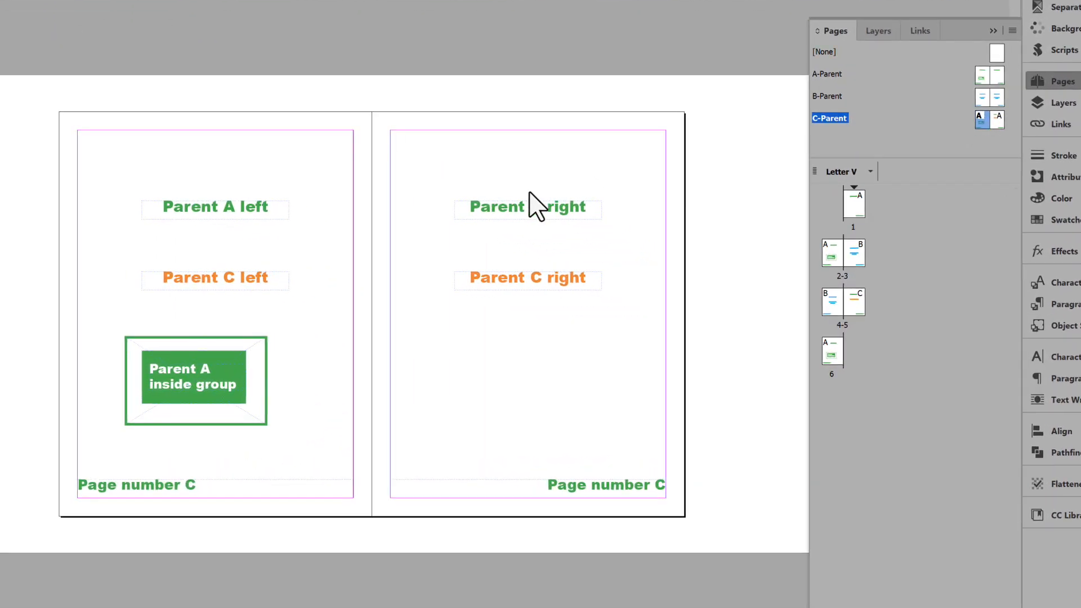
click(535, 208)
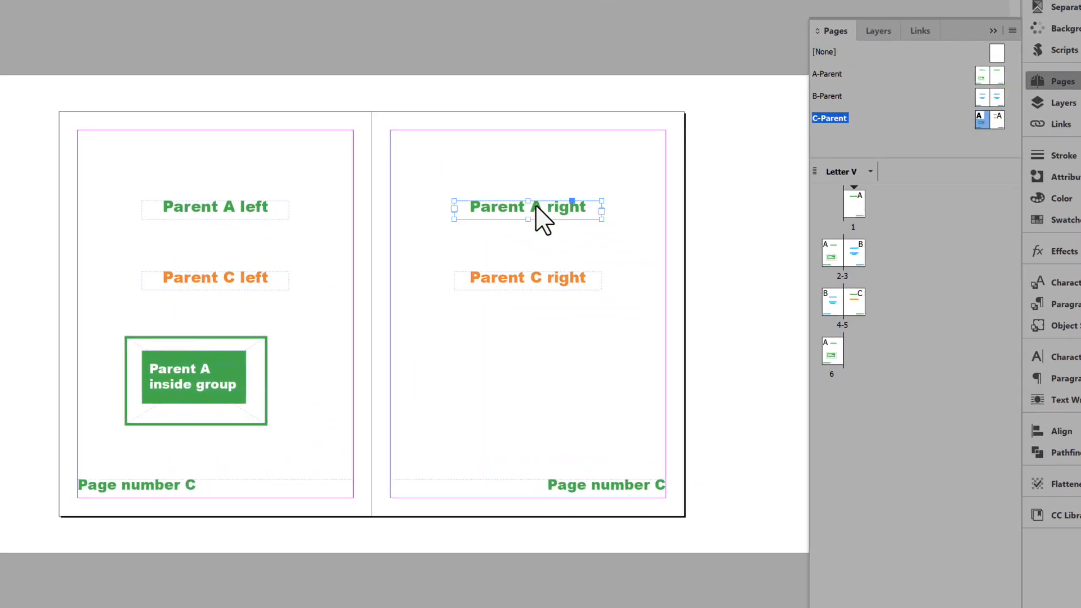
click(280, 216)
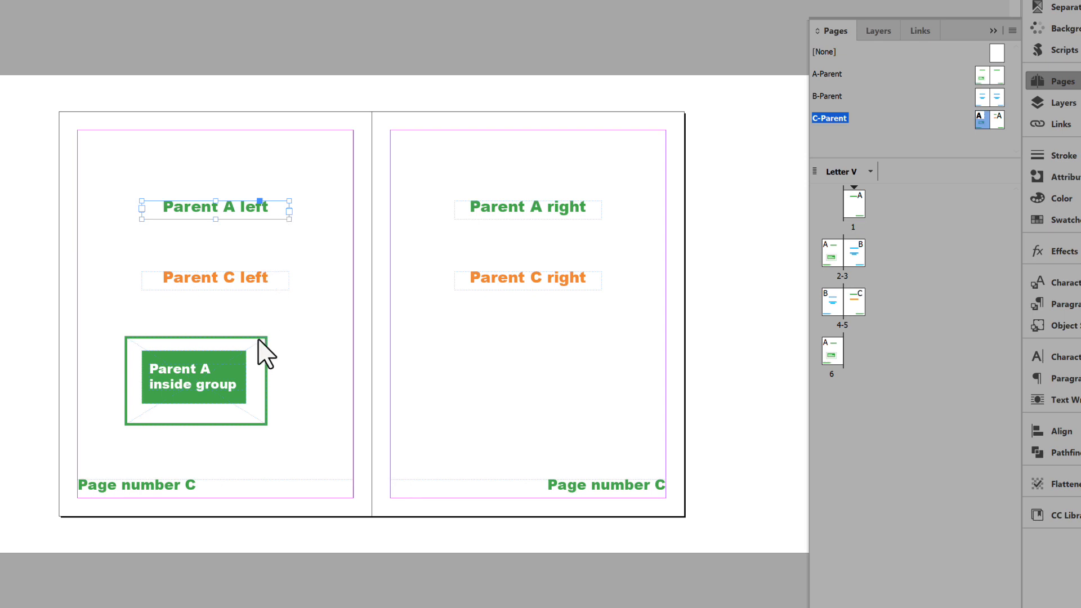
click(255, 354)
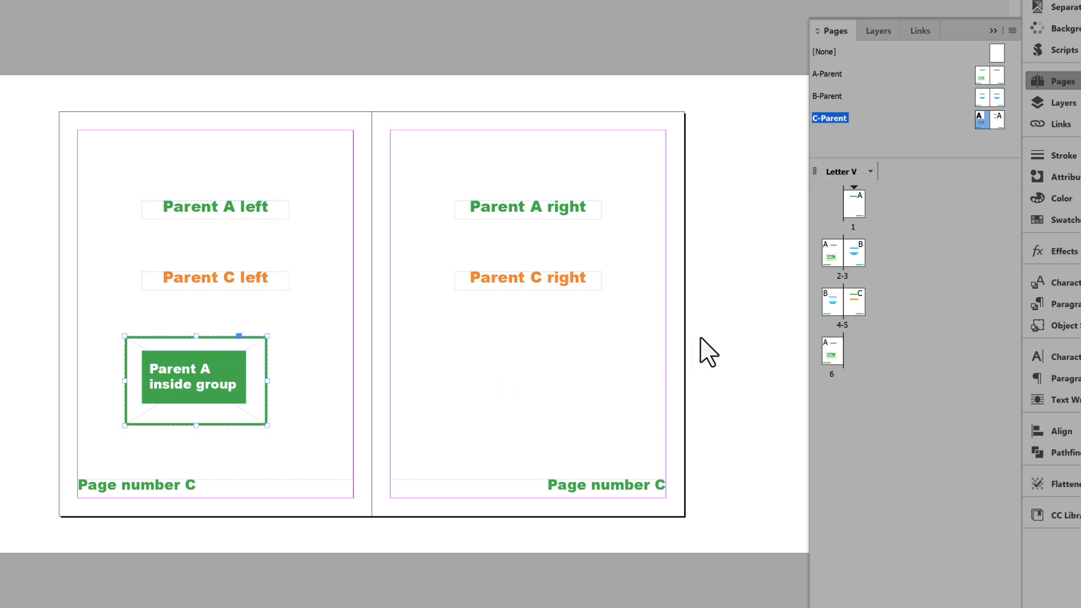
- Return to page 2 and undo the Override Parent Pages script run
double_click(832, 253)
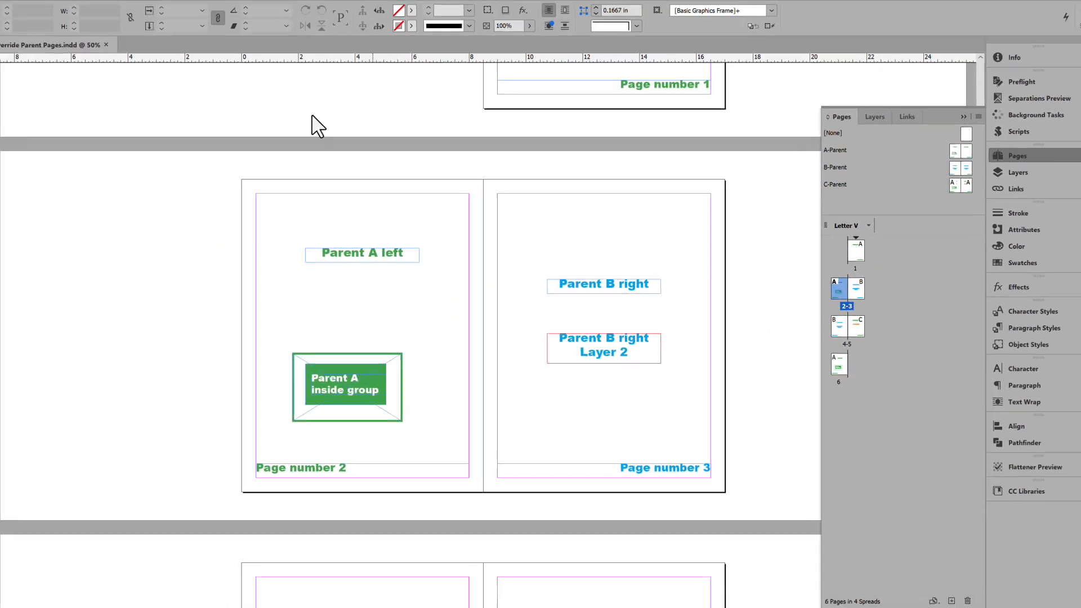
click(81, 10)
click(107, 18)
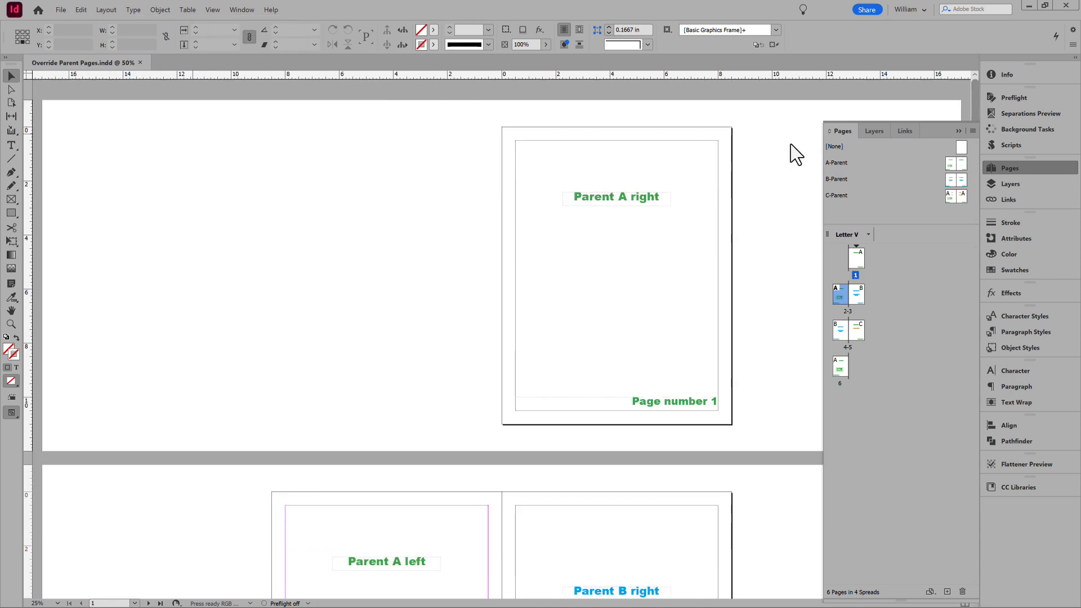
- Run the Override Parent Pages.jsx script for A-Parent only, on all layers
click(1023, 146)
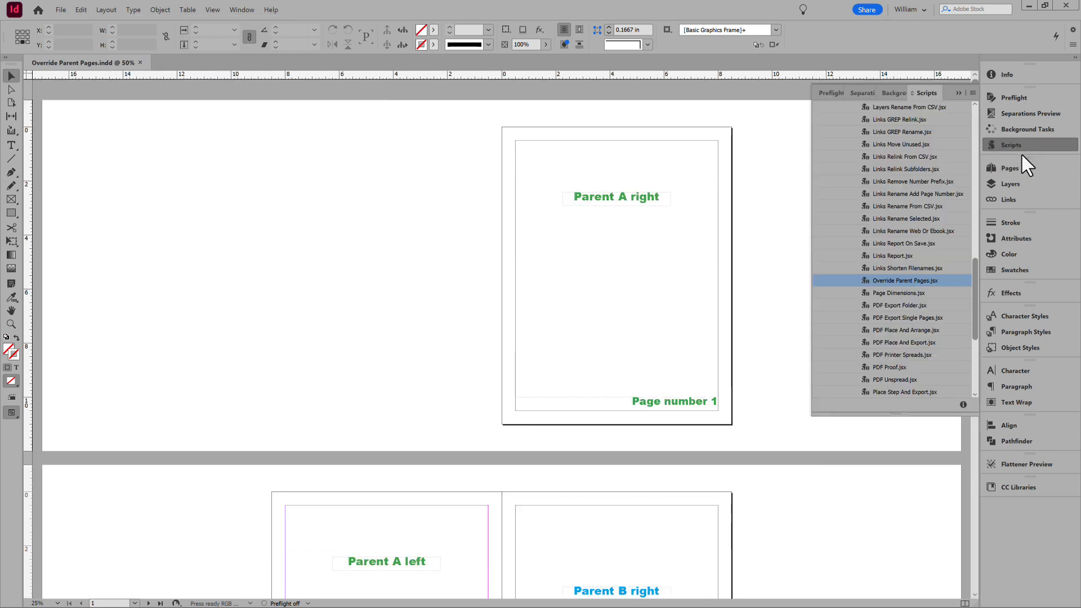
double_click(895, 280)
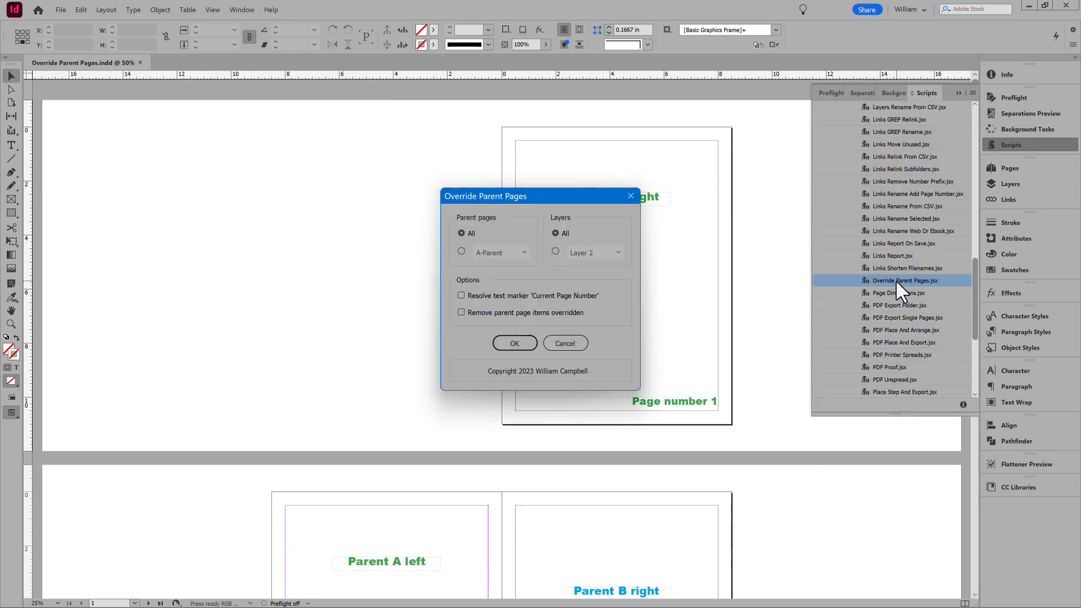
click(462, 252)
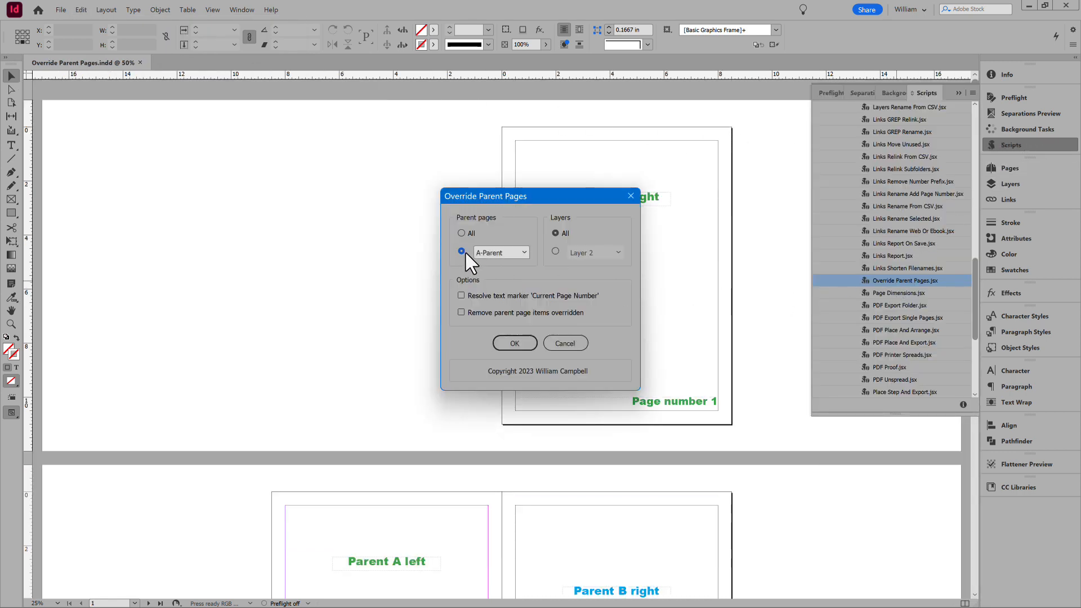
click(514, 343)
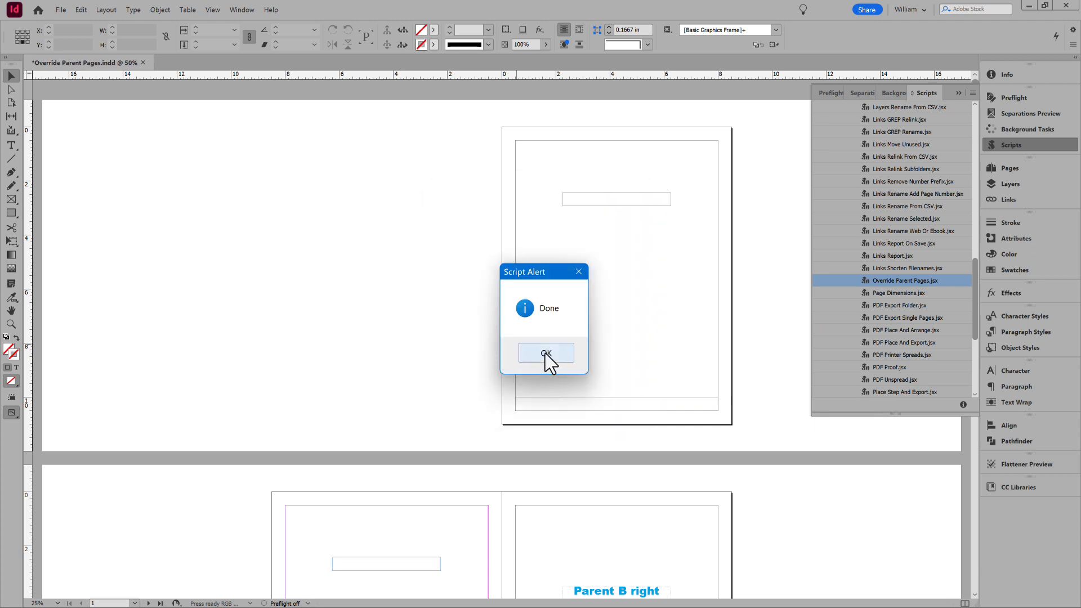
click(546, 352)
- Check on page 2 that the Parent A left frame and the Parent A group are selectable
scroll(754, 406, down, 5)
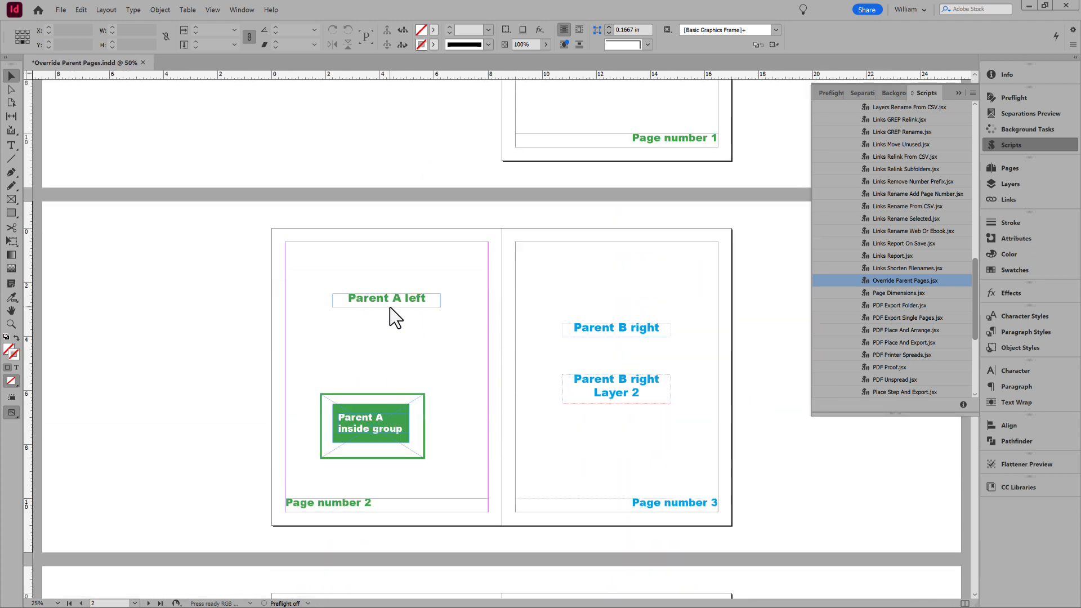
click(389, 307)
click(410, 432)
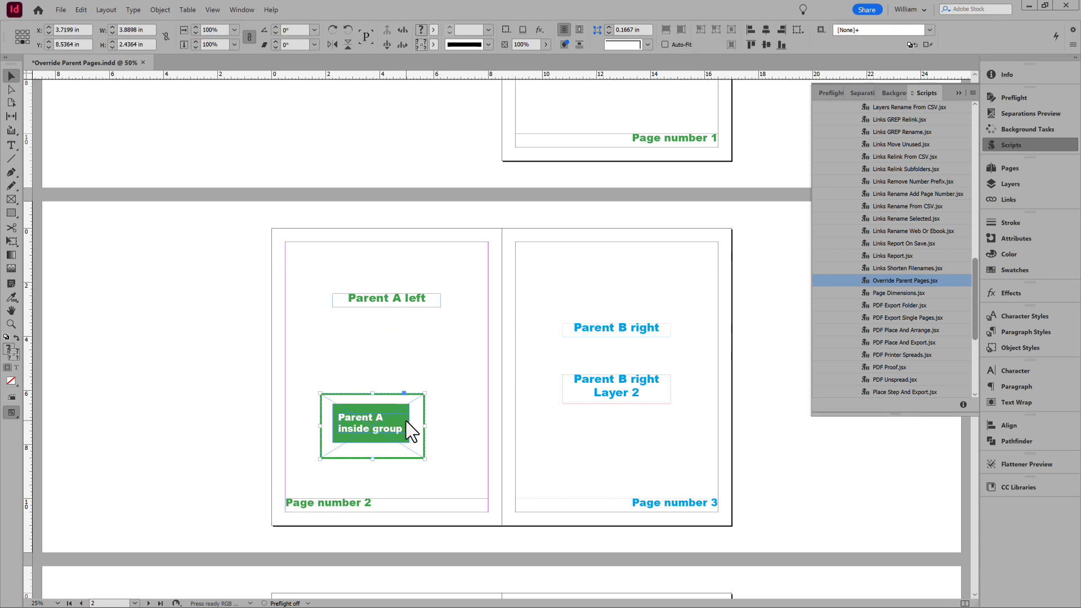
- Deselect the group and undo the override of the A-Parent items
click(383, 191)
click(82, 10)
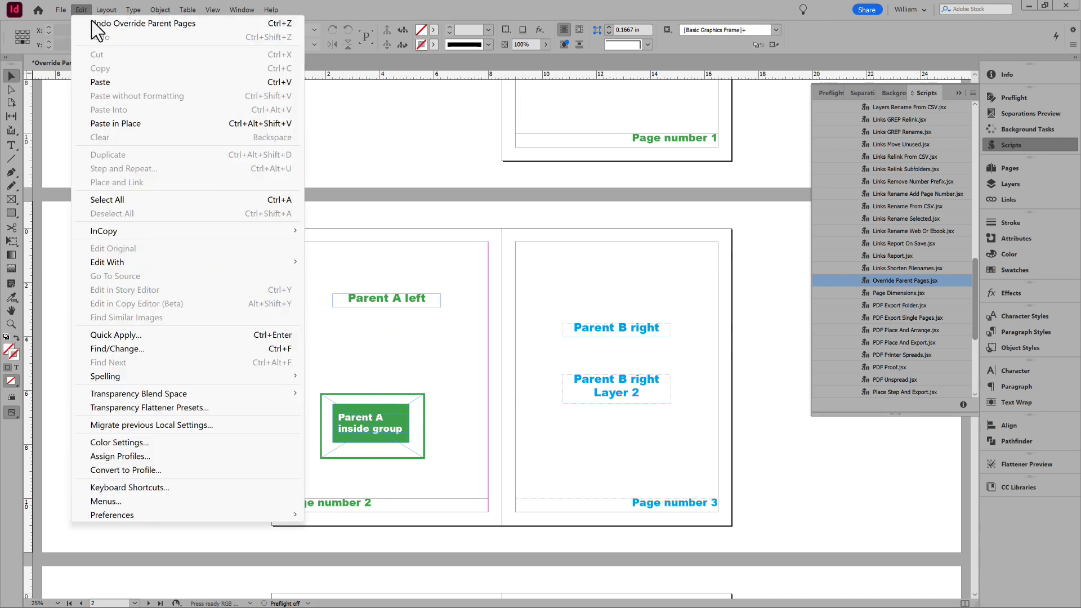
click(135, 19)
- Run the Override Parent Pages.jsx script for all parent pages on Layer 2 only, and select the Layer 2 frame on page 3
double_click(908, 280)
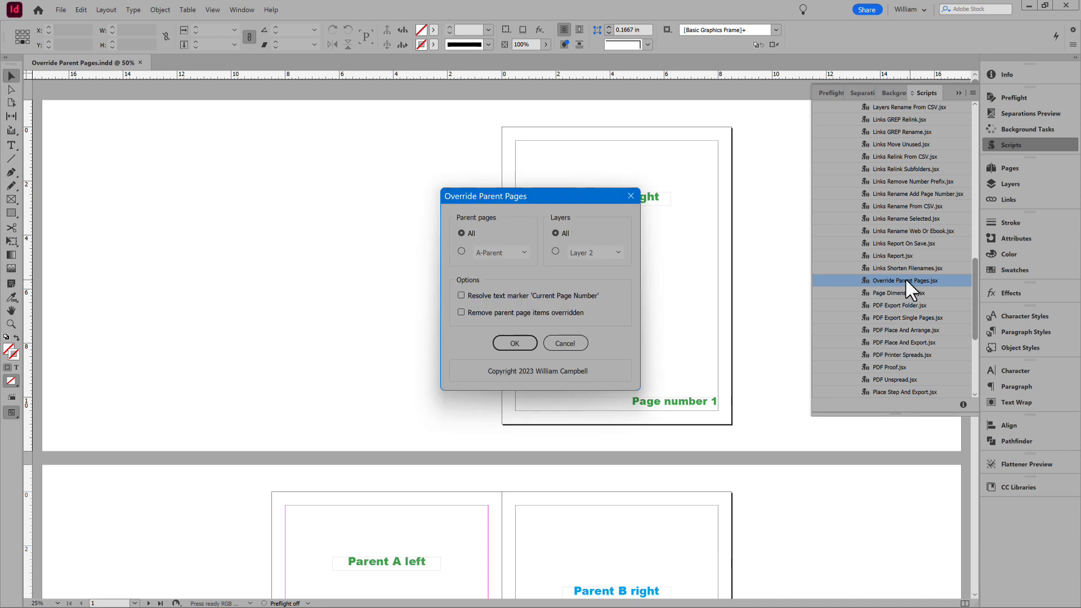
click(555, 251)
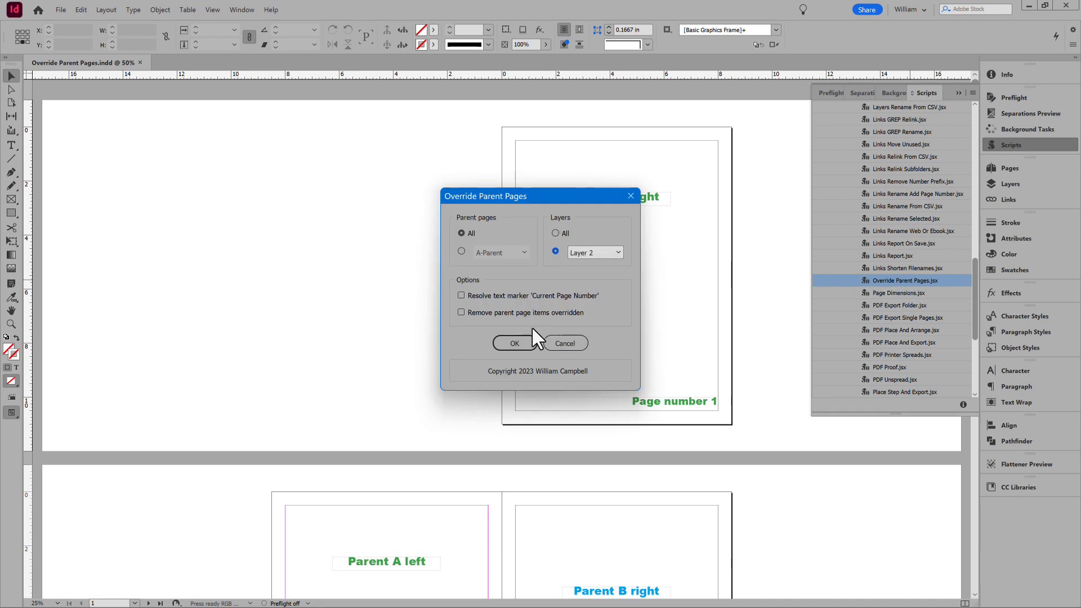
click(514, 343)
click(552, 356)
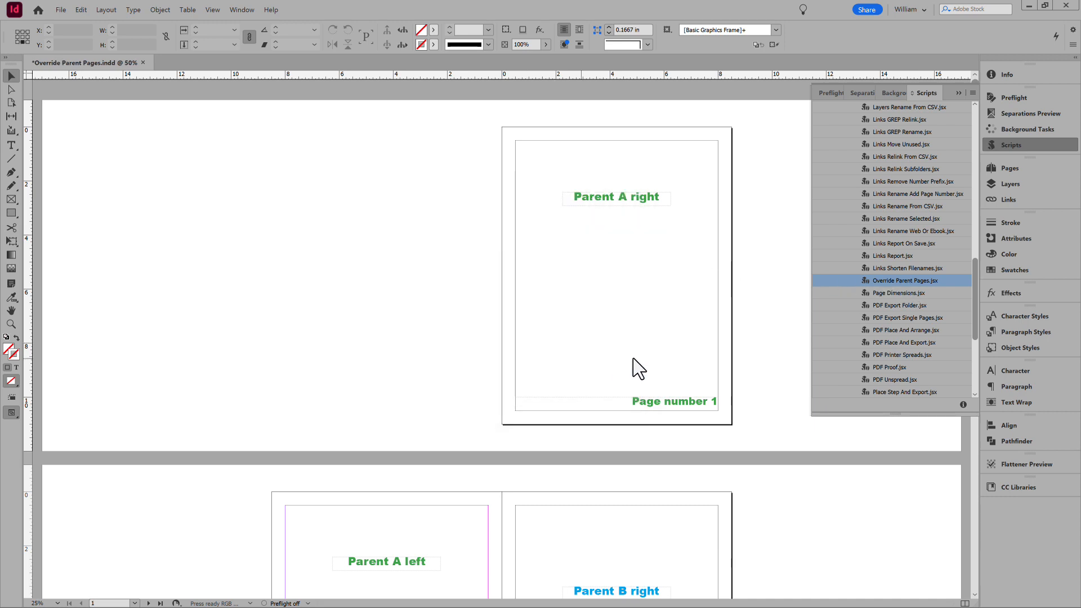
scroll(647, 360, down, 3)
click(641, 444)
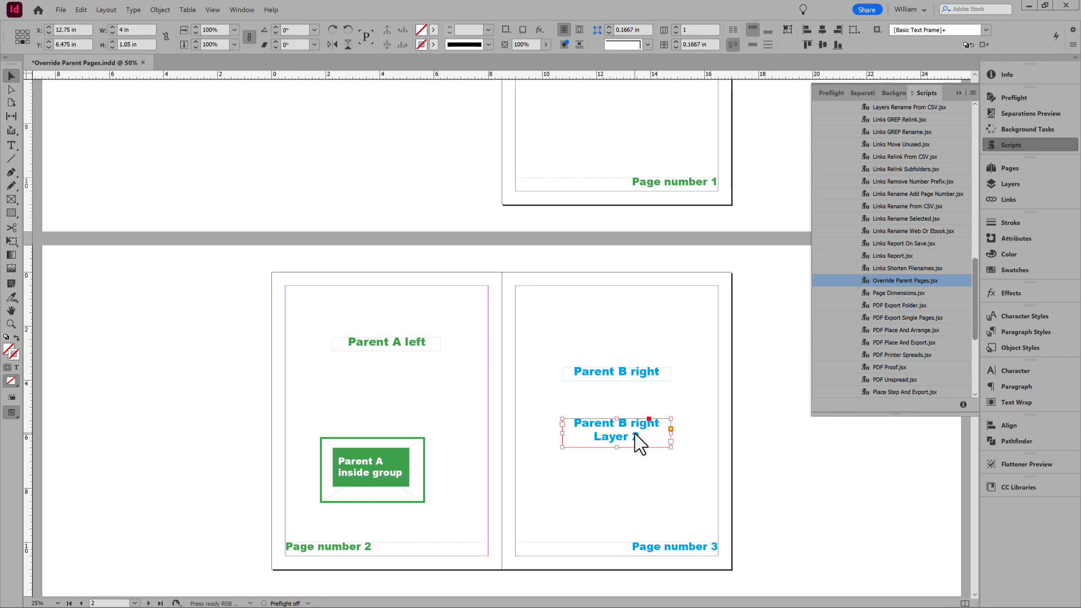
- Undo the Layer 2 override and return to the spread with pages 2-3
click(82, 9)
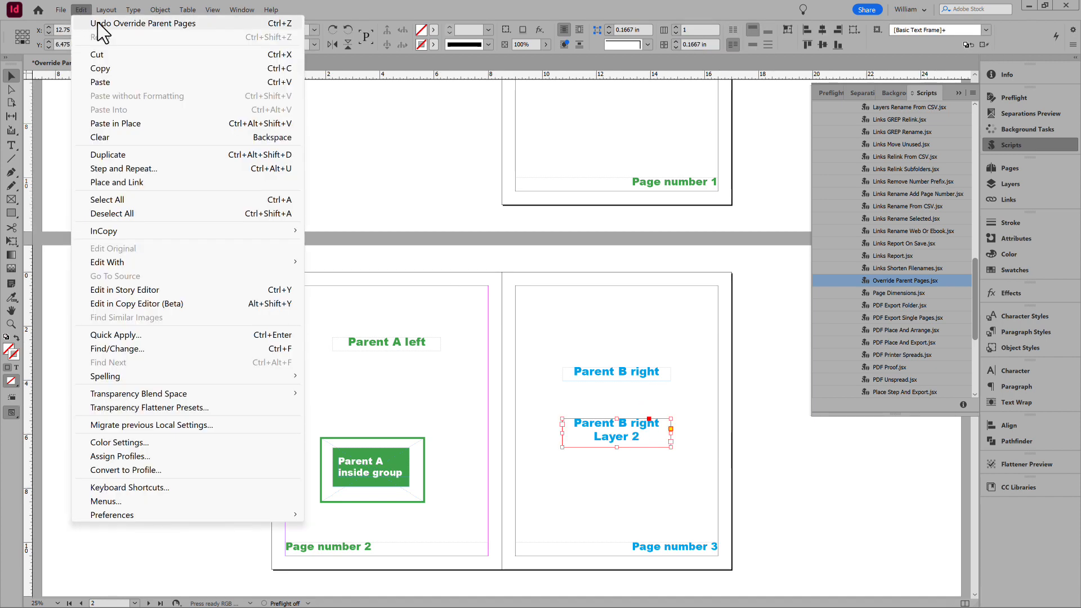
click(68, 22)
scroll(656, 321, down, 5)
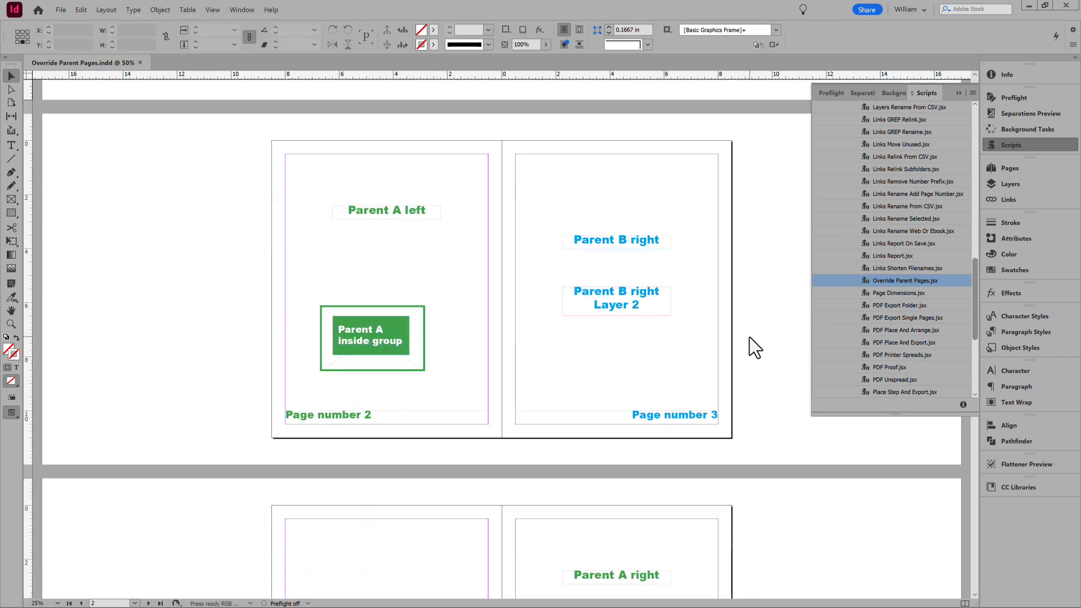
- Run the Override Parent Pages.jsx script for all parent pages and all layers, and dismiss the completion alert
double_click(873, 277)
click(523, 342)
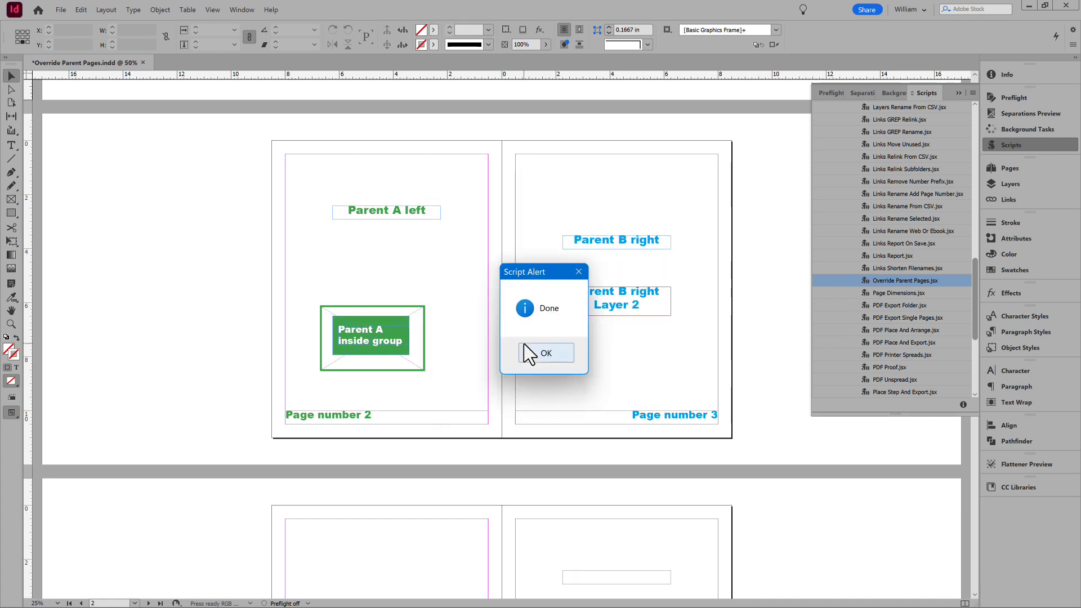
click(525, 344)
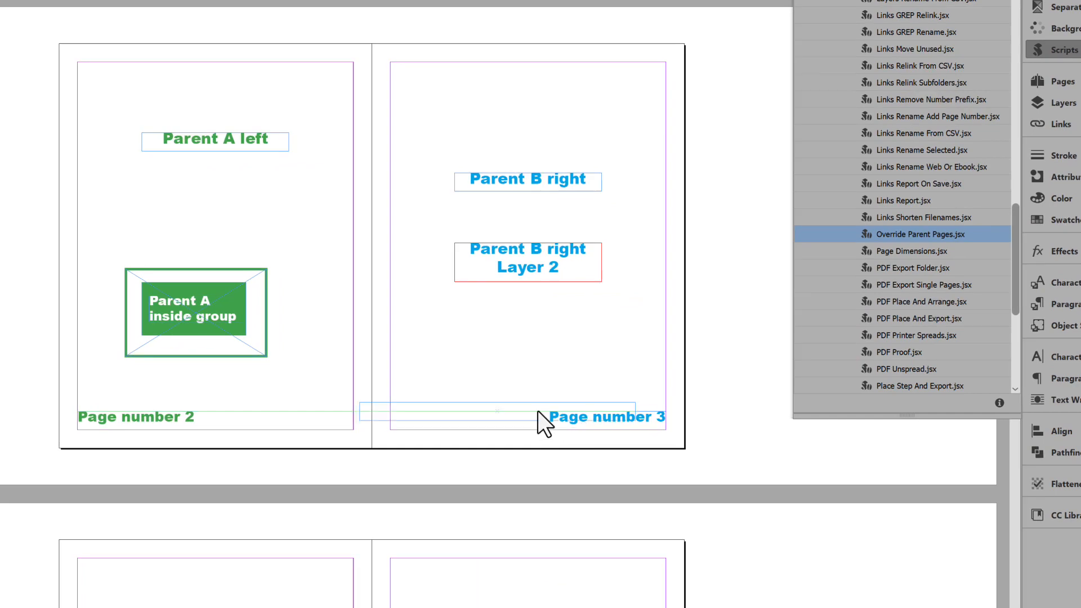
- Move the page number frame from page 3 to page 2, just above that page's own number, and deselect it
drag(538, 411, 273, 386)
click(382, 417)
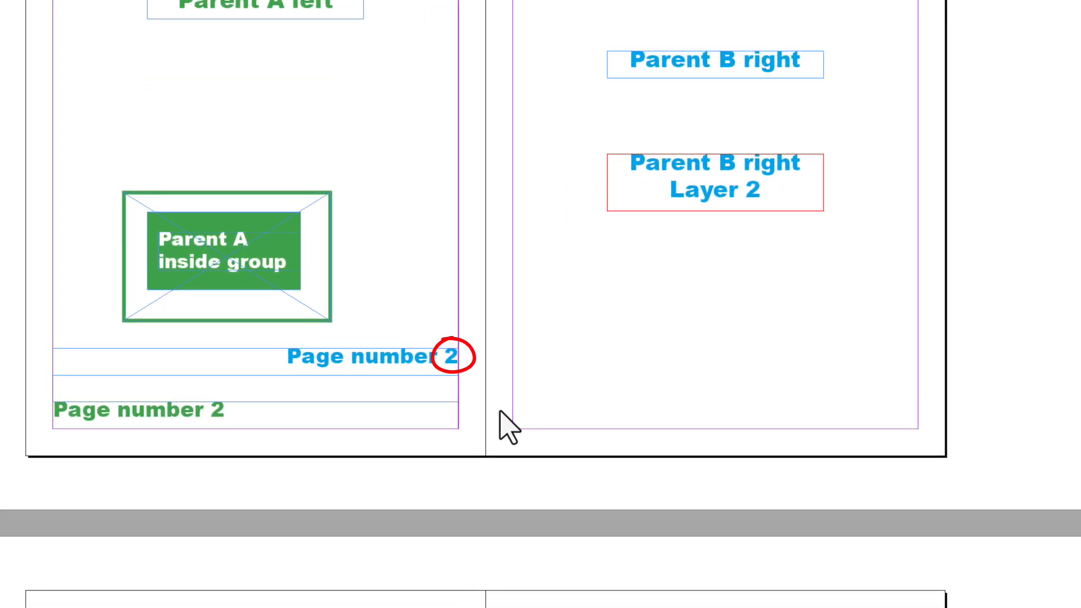
- Undo the page number frame's move and the override of the parent items, and return to the spread with pages 2-3
key(ctrl+z)
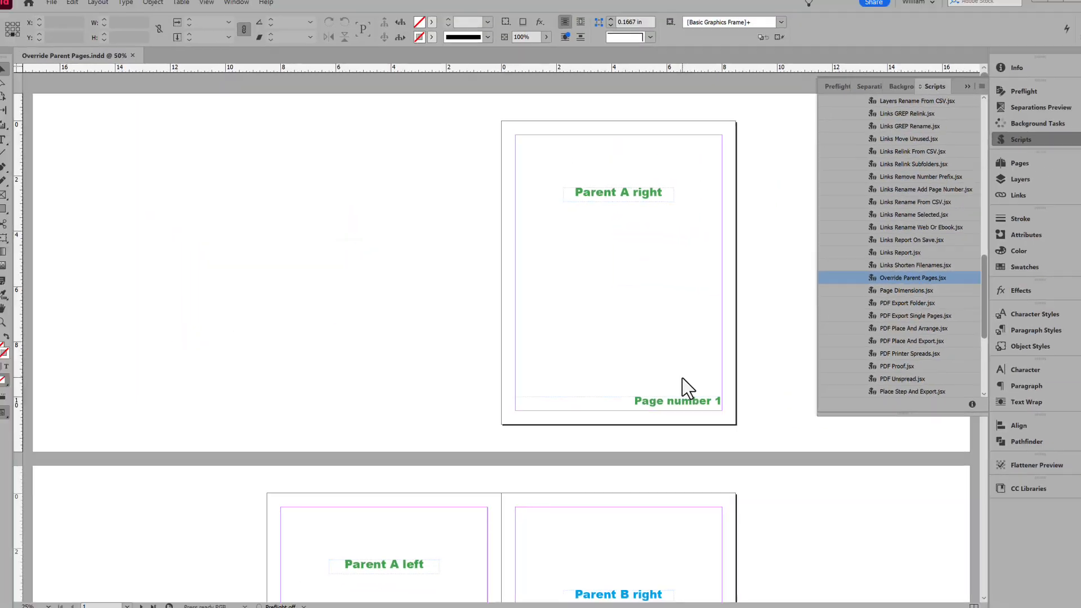
scroll(683, 378, down, 3)
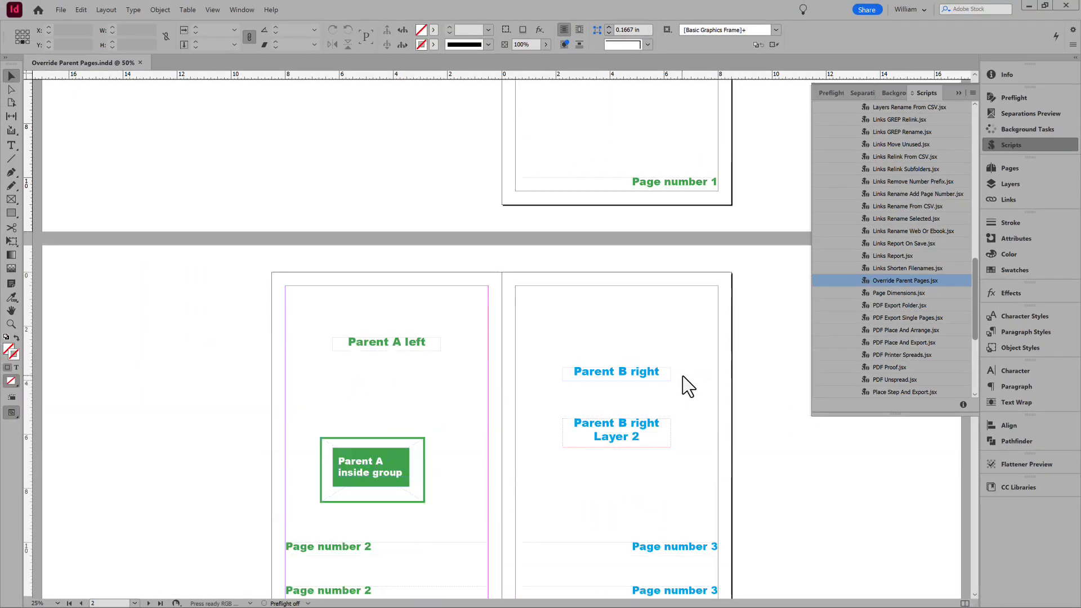
scroll(687, 387, down, 2)
- Run Override Parent Pages.jsx for all parent pages and layers with Resolve text marker 'Current Page Number' enabled
double_click(925, 280)
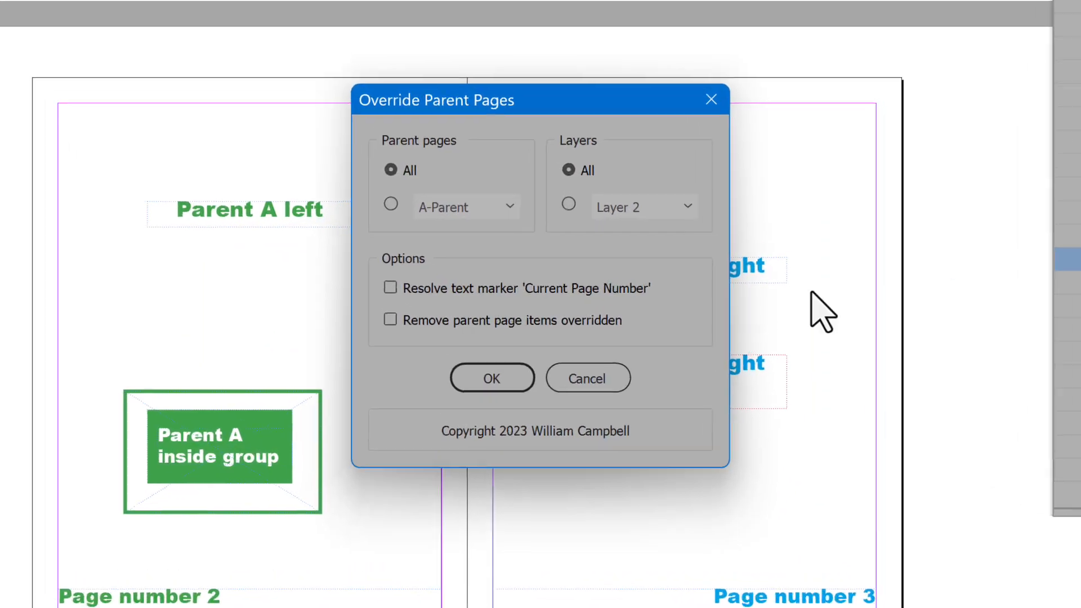
click(495, 294)
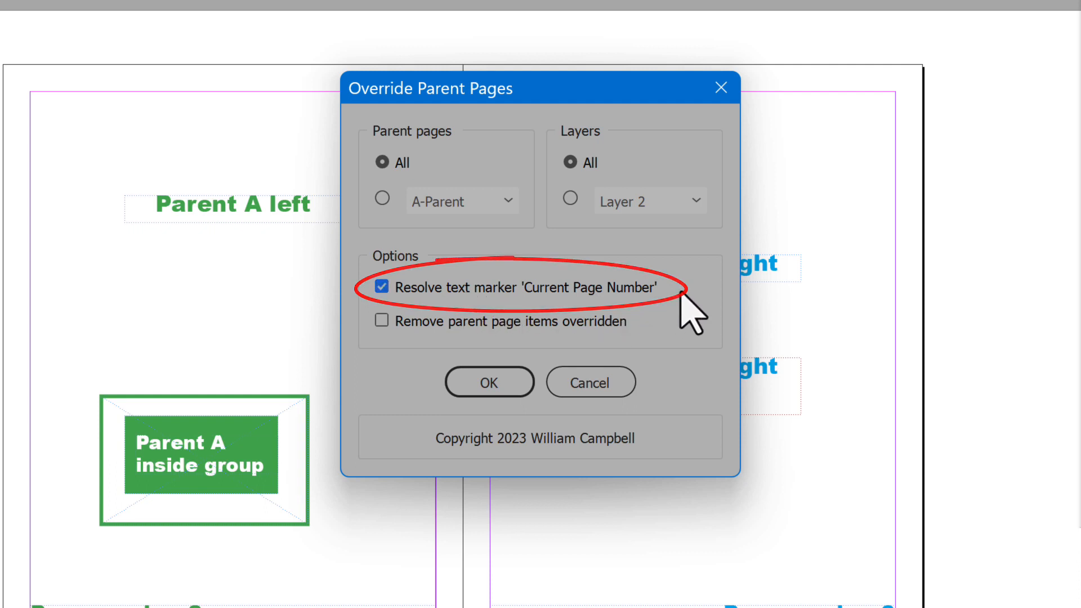
click(493, 383)
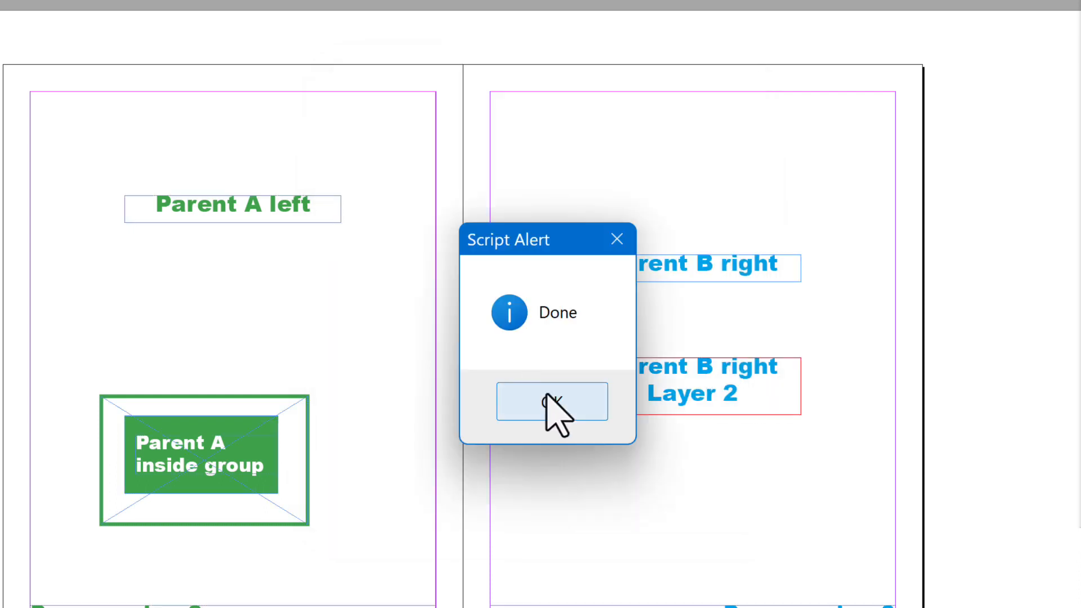
click(547, 401)
- Move the resolved page number frame from page 3 onto page 2 above the green page number, and deselect it
click(795, 416)
mouse_move(795, 415)
mouse_down()
mouse_move(483, 366)
mouse_move(336, 363)
mouse_up()
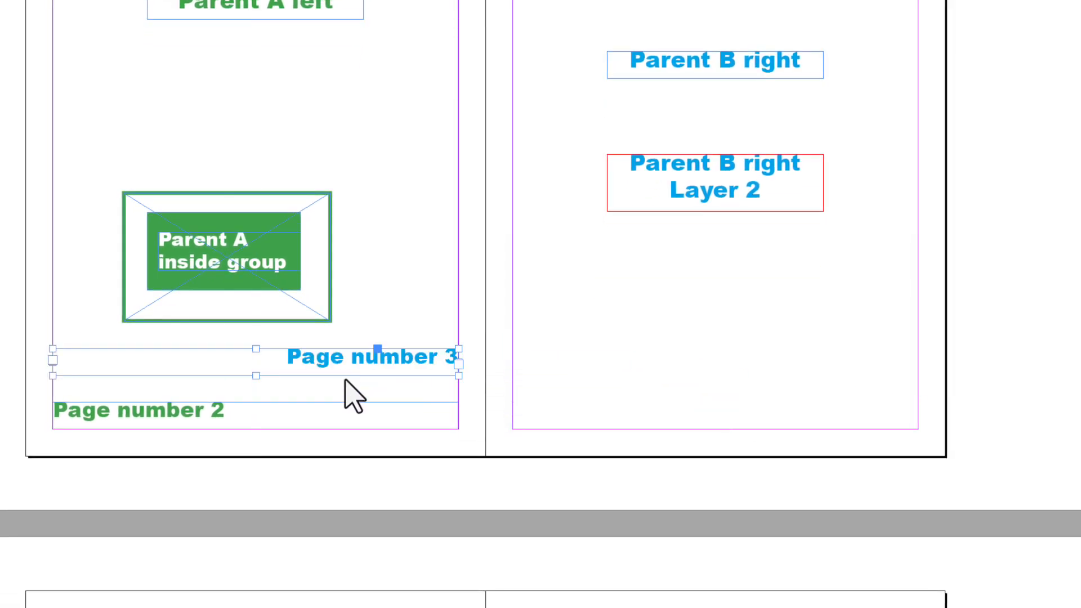
click(613, 425)
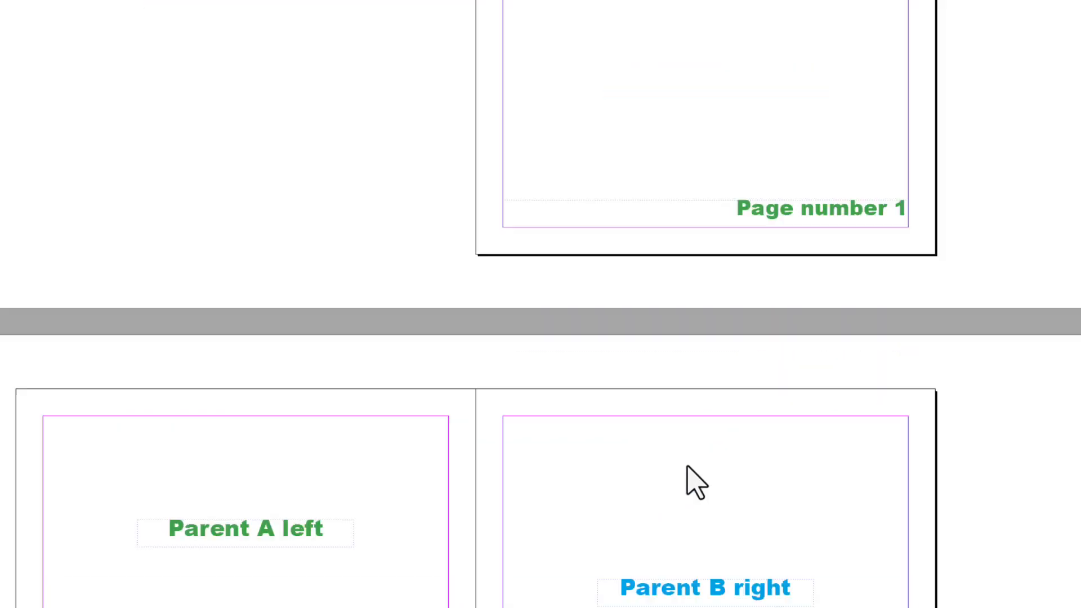
- Run the override script for all parent pages and layers with only Remove parent page items overridden enabled
scroll(692, 482, down, 5)
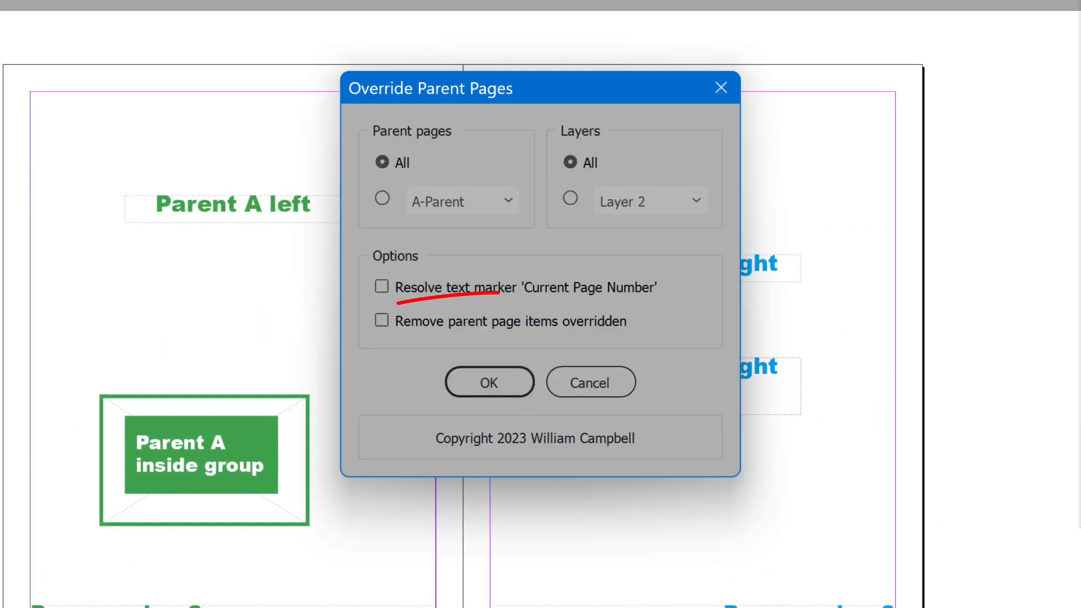
click(545, 326)
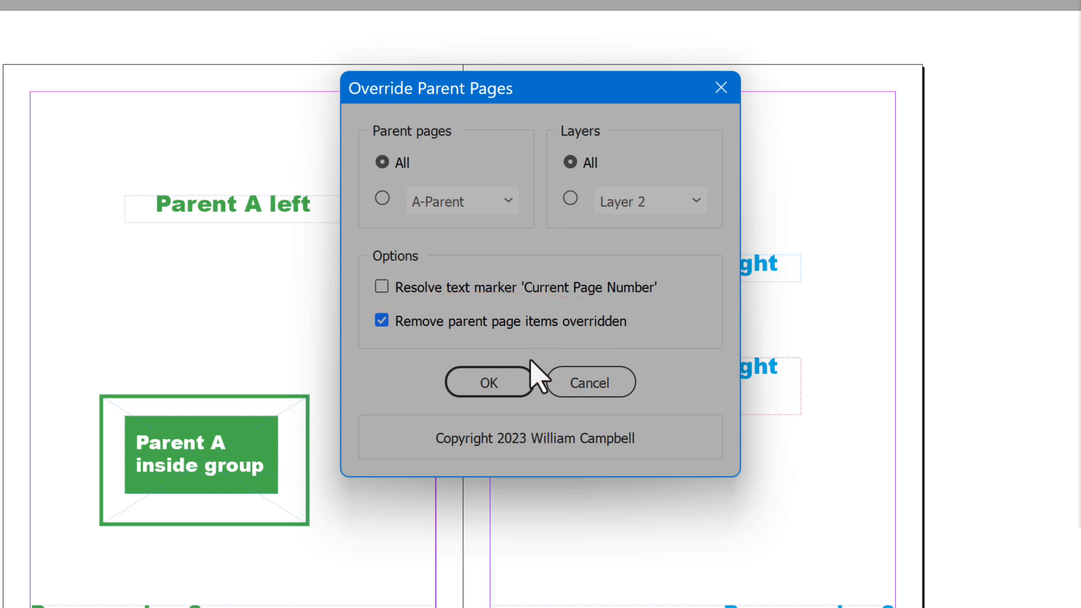
click(522, 382)
click(524, 398)
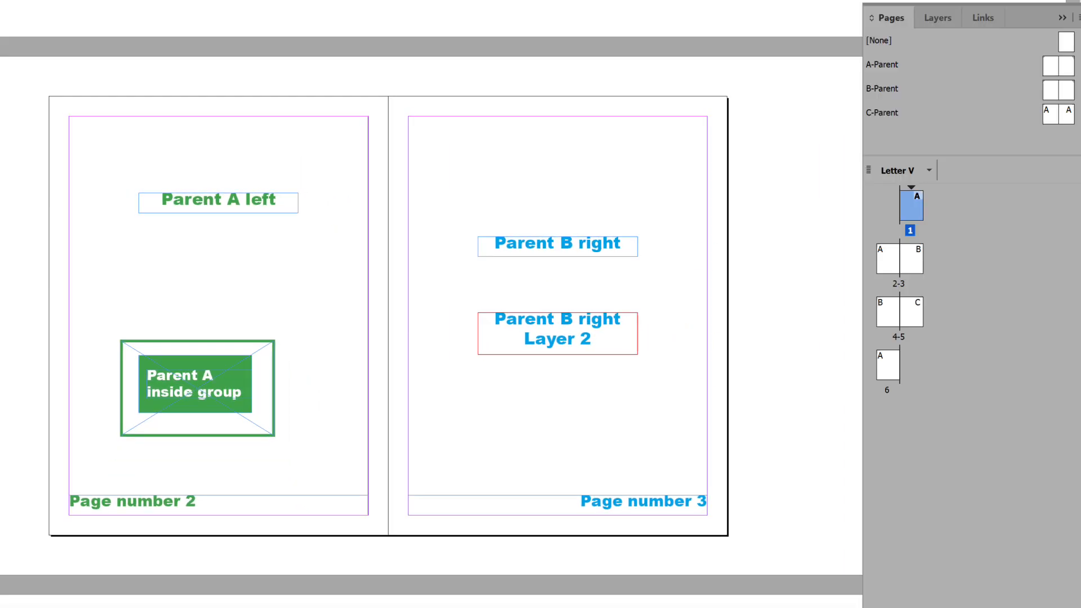
- Inspect the A-Parent, B-Parent and C-Parent spreads for remaining items, and return to page 3 in the document
double_click(978, 79)
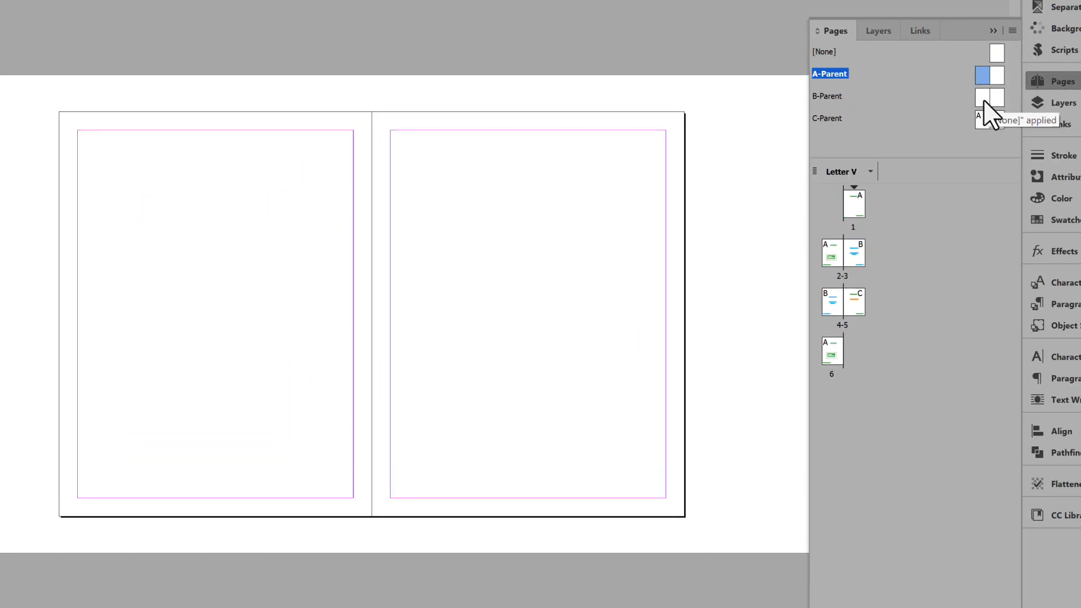
double_click(982, 99)
double_click(981, 117)
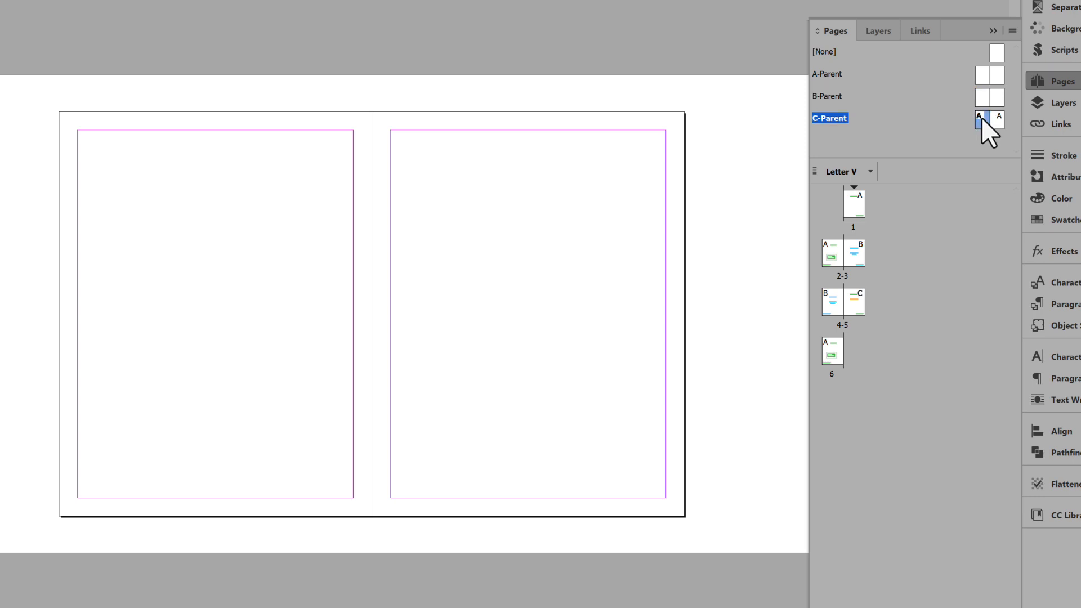
click(856, 261)
double_click(857, 255)
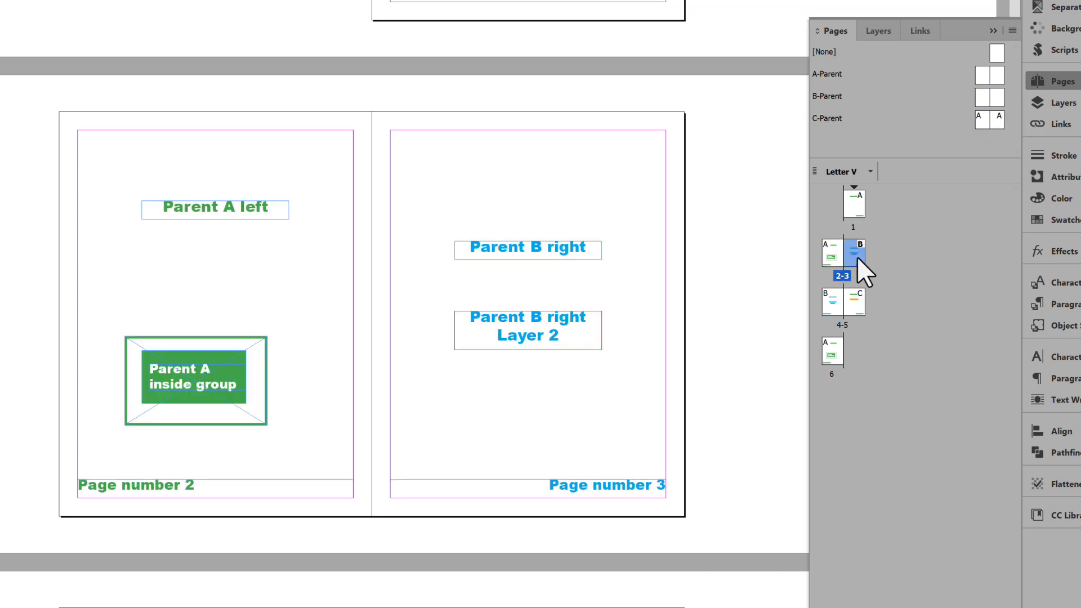